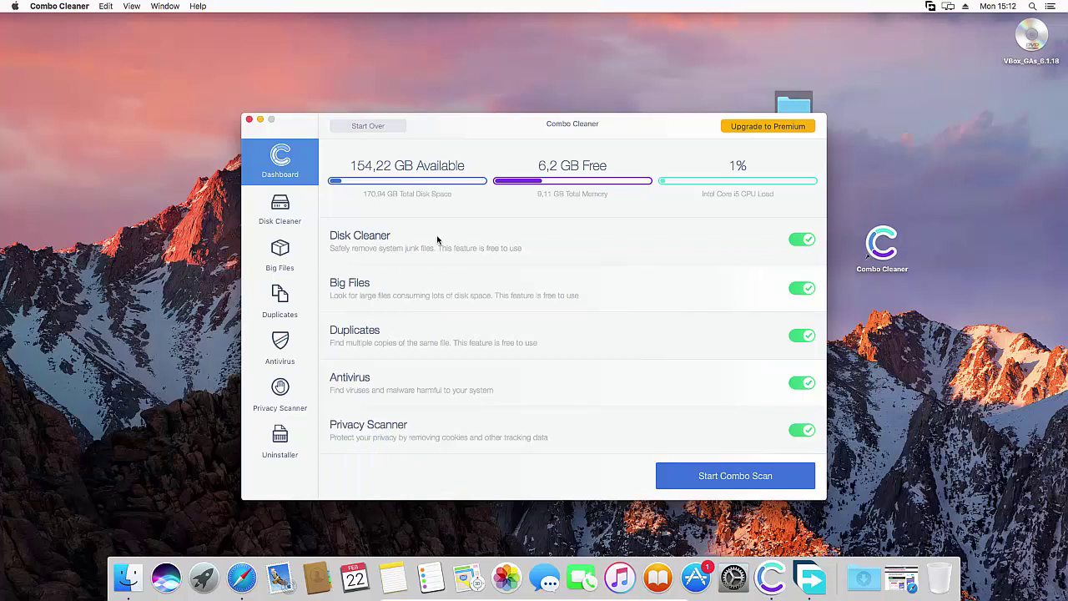
- Scan the disk for junk files with Disk Cleaner and remove the preselected application caches and application logs
left_click(278, 220)
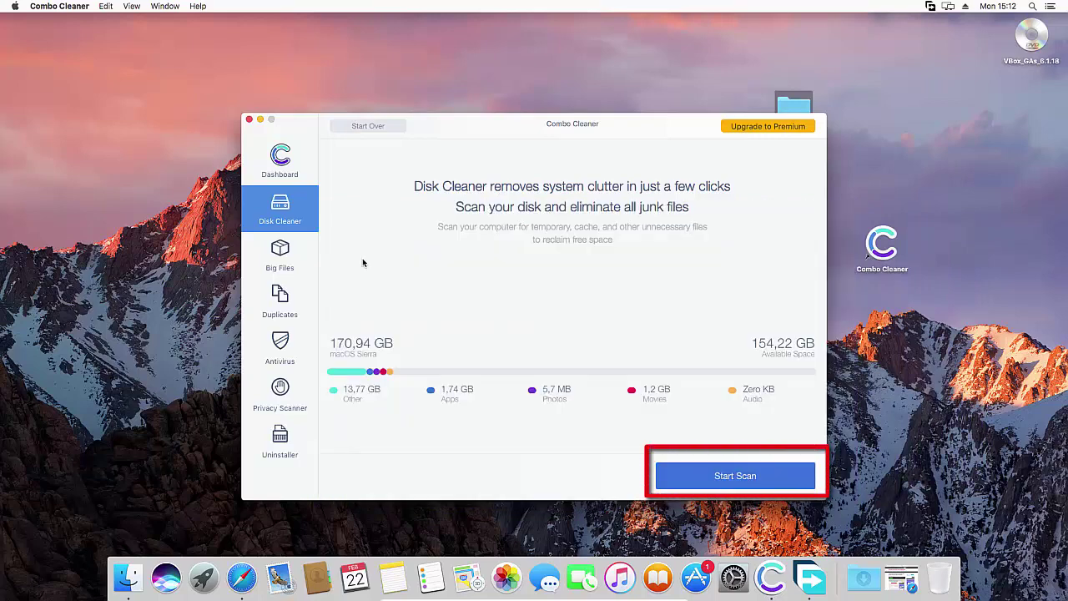
left_click(739, 483)
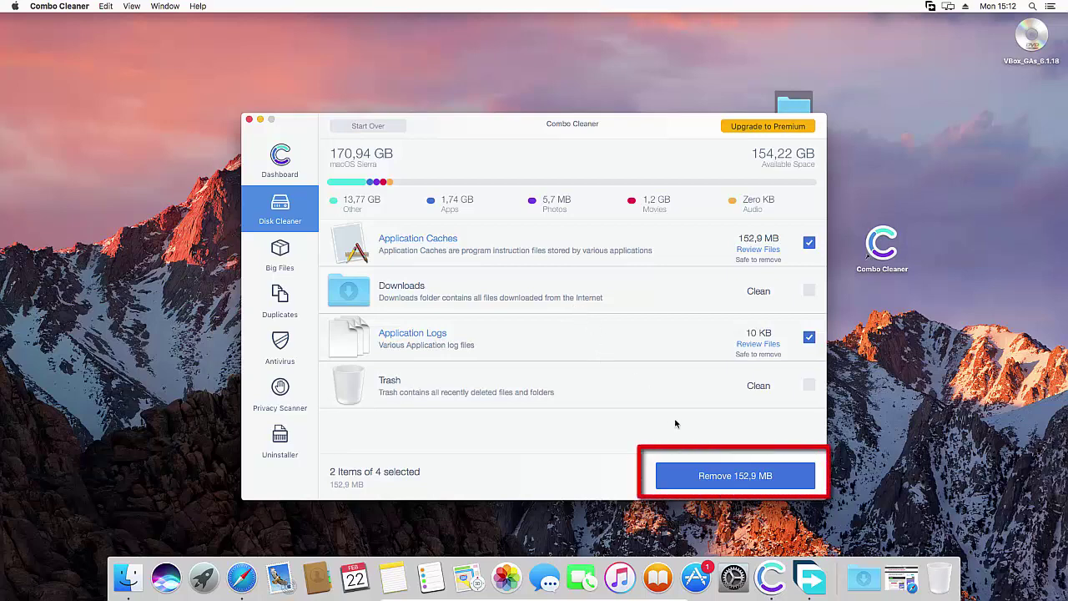
left_click(715, 476)
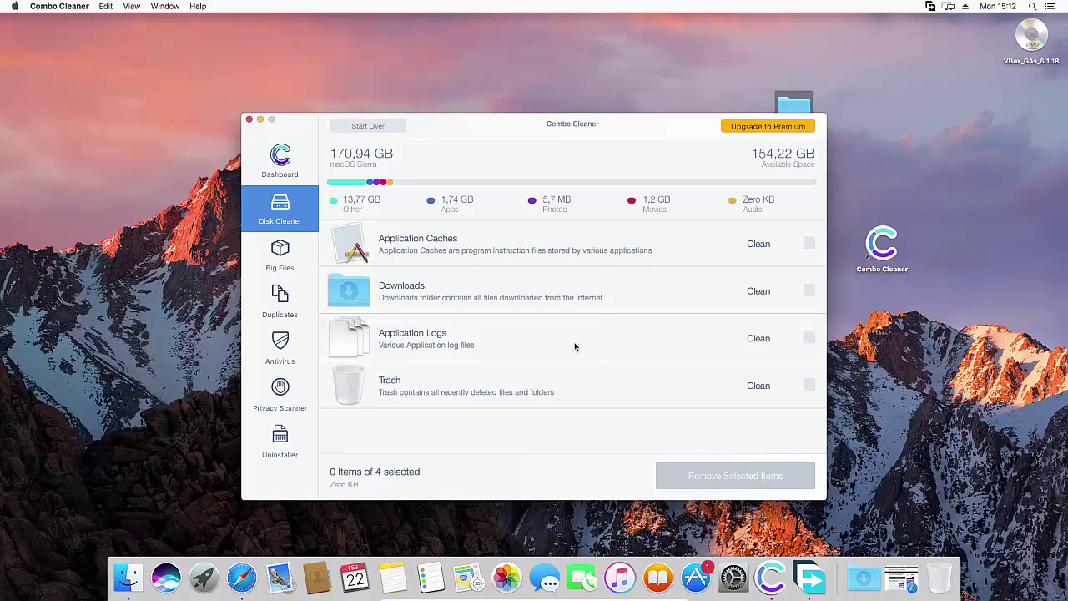
- Add the desktop's video folder to the Big Files scan locations
left_click(282, 267)
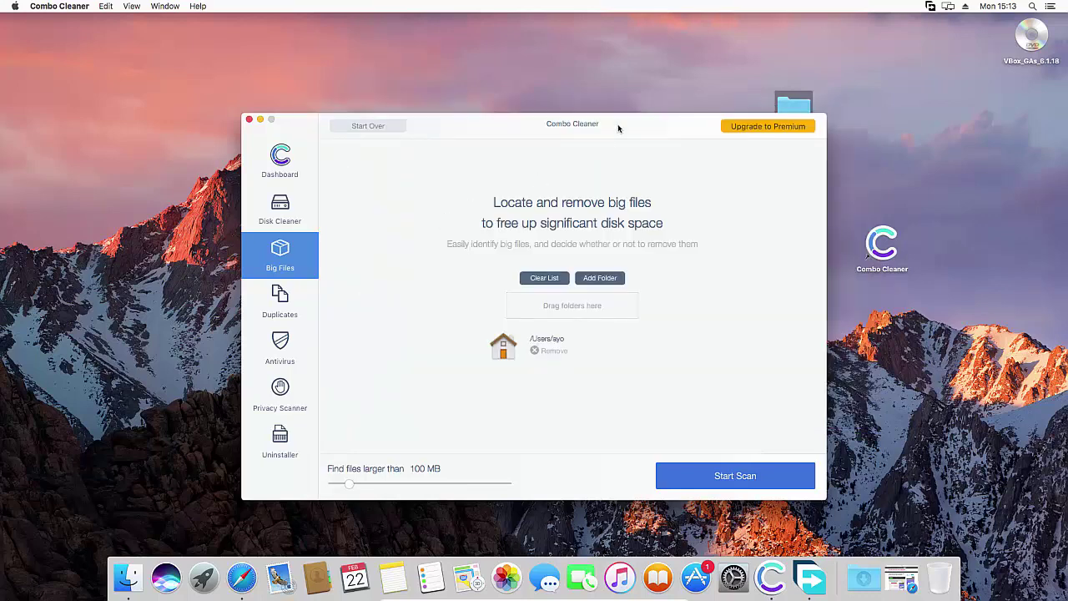
left_click_drag(618, 128, 495, 107)
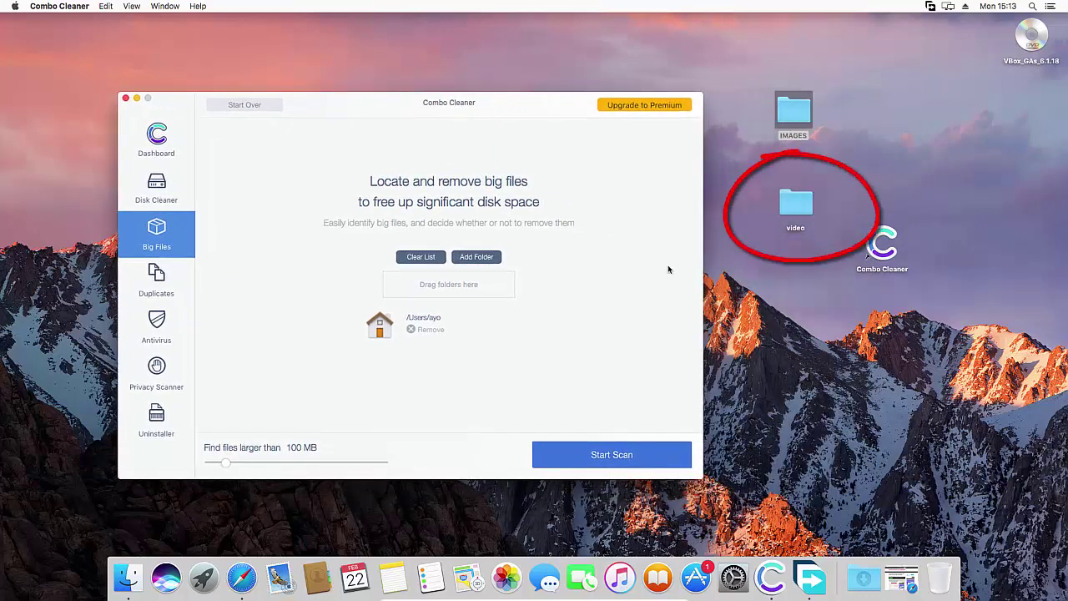
left_click(791, 212)
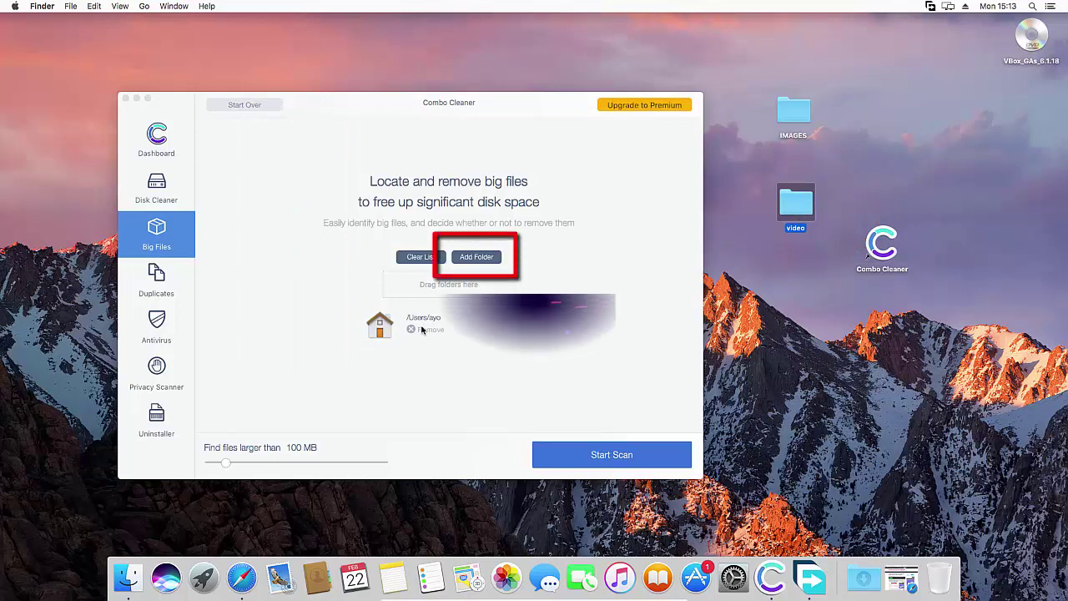
left_click(478, 258)
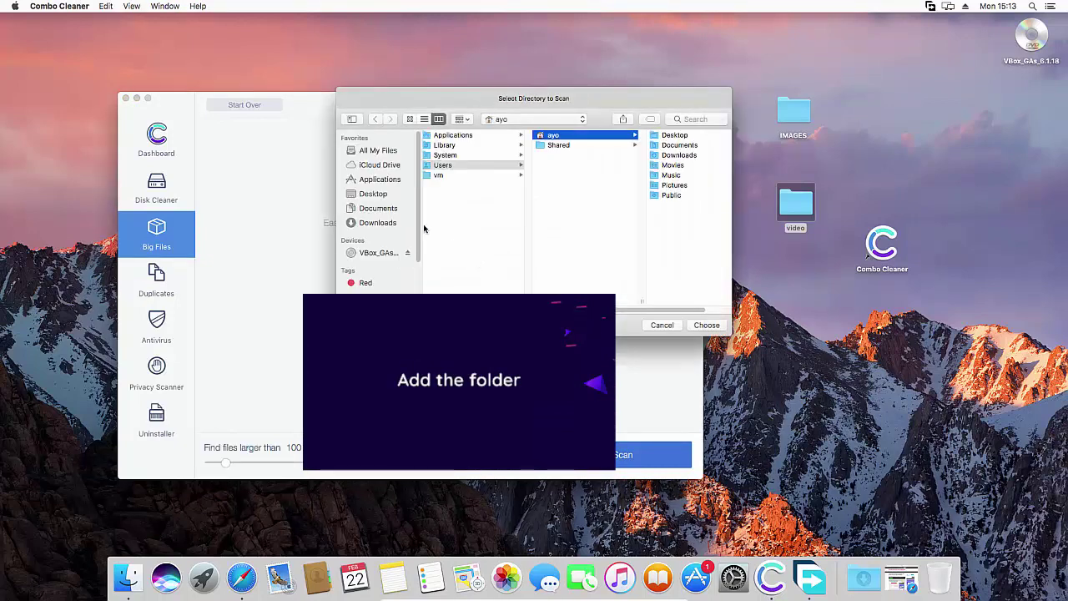
left_click(383, 197)
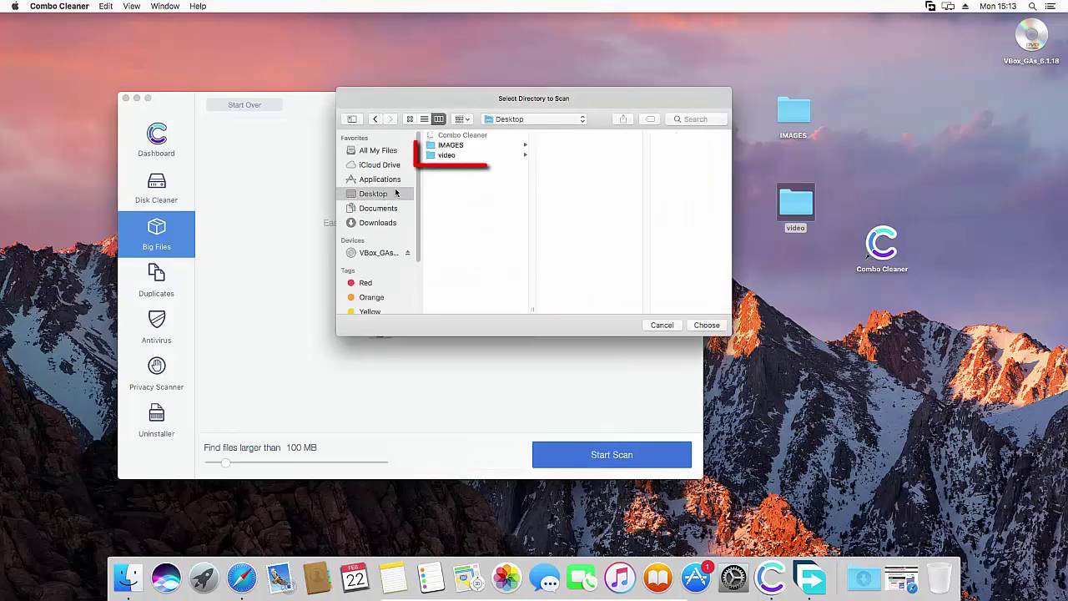
left_click(450, 158)
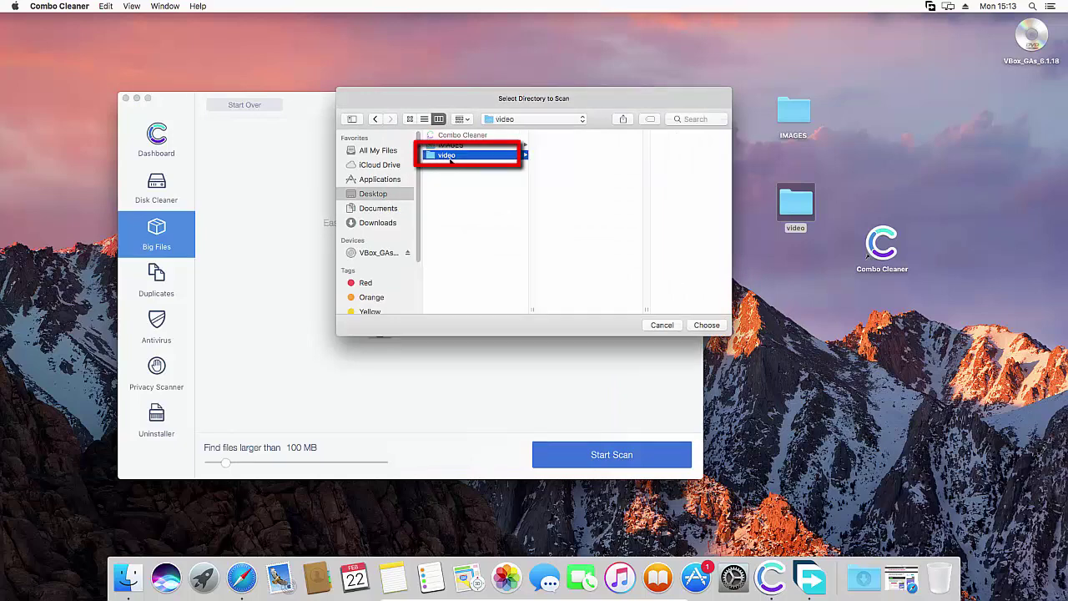
left_click(705, 325)
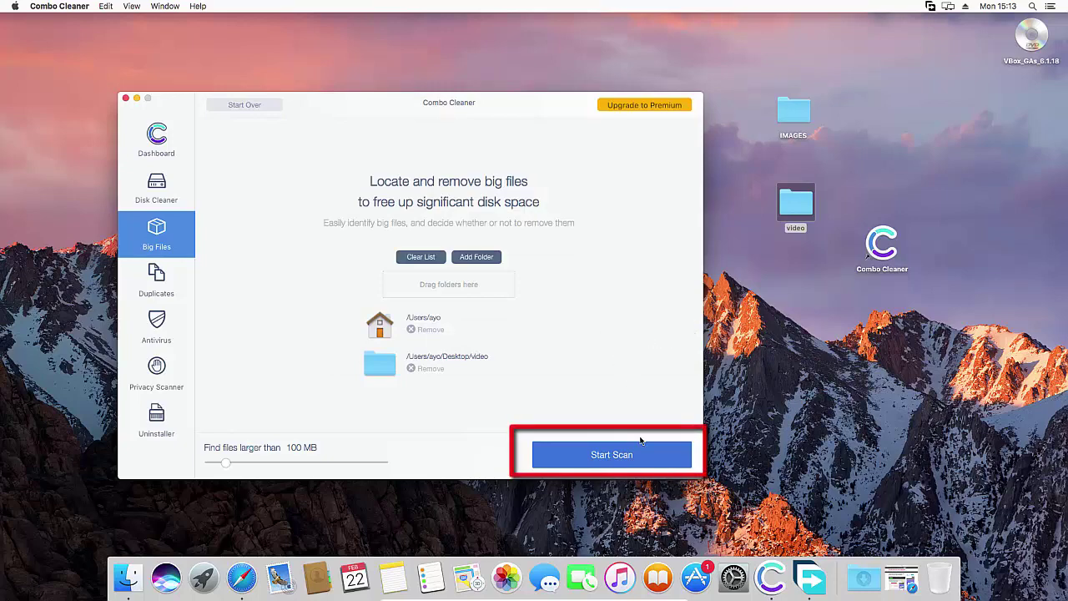
- Scan the listed folders for files larger than 100 MB and remove the MPEG-4 movie found in the video folder
left_click(618, 461)
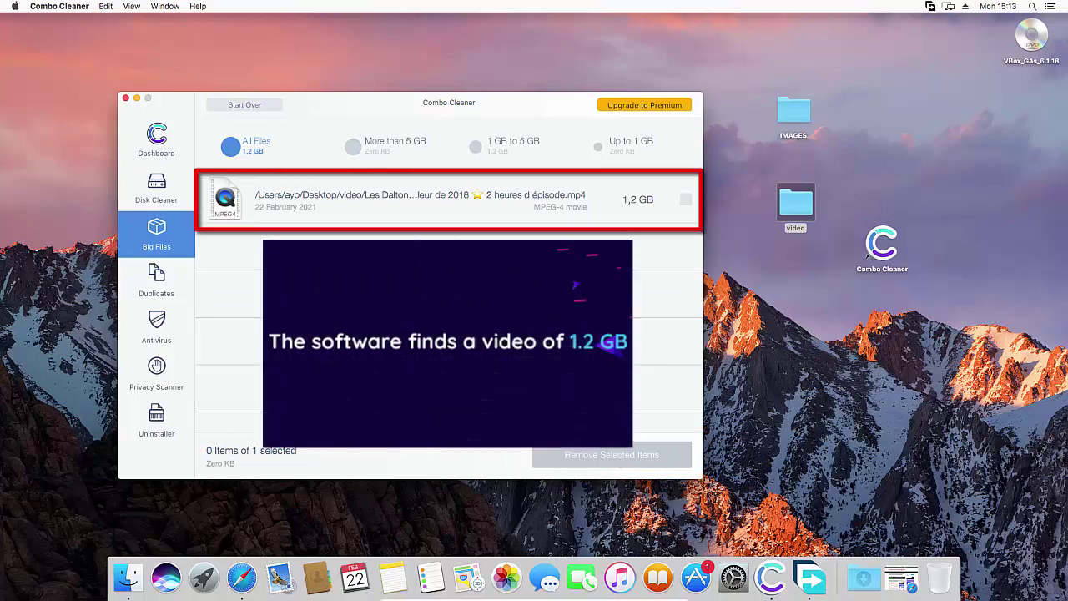
mouse_move(504, 206)
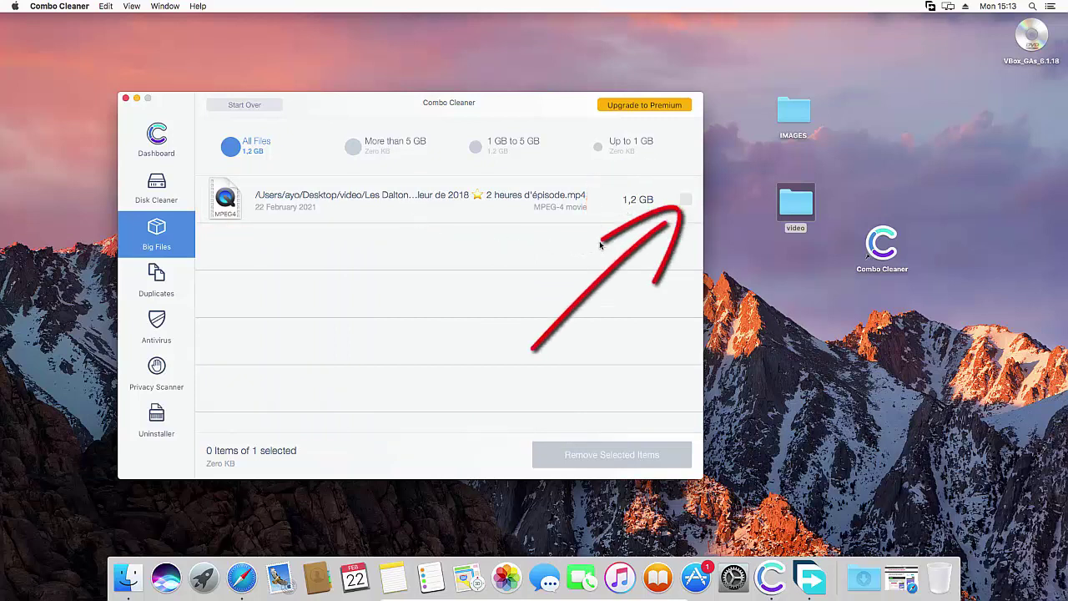
left_click(685, 203)
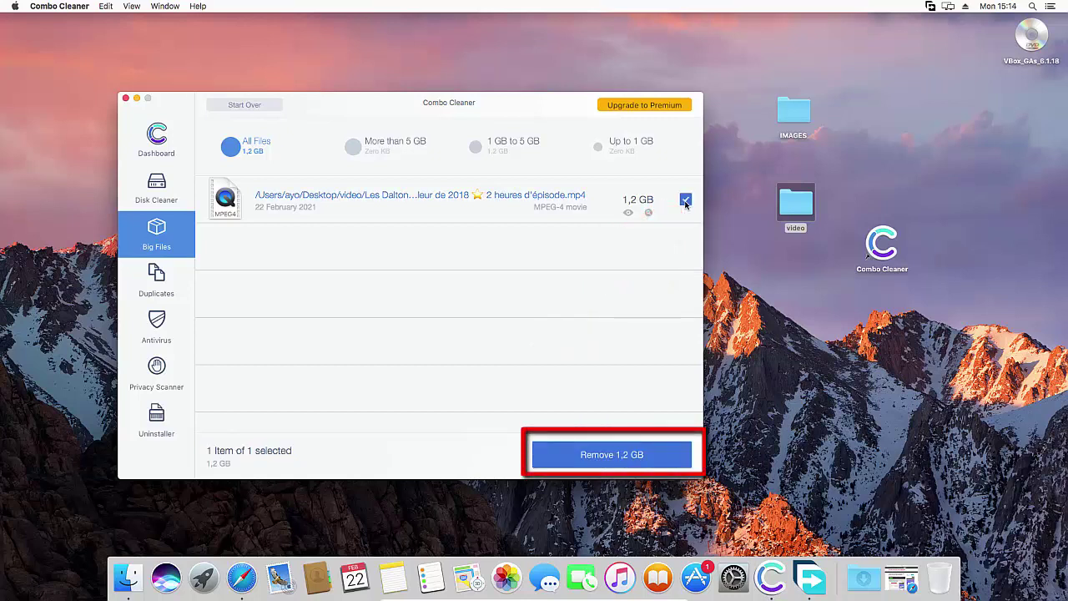
left_click(630, 455)
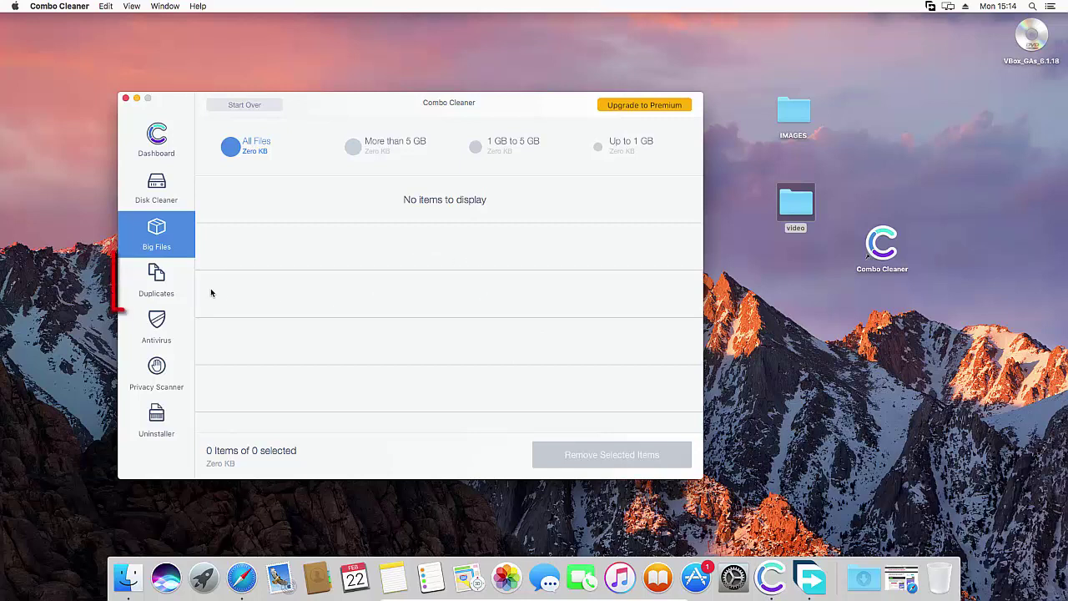
- Check the contents of the desktop's IMAGES folder and add that folder to the Duplicates scan locations
left_click(159, 289)
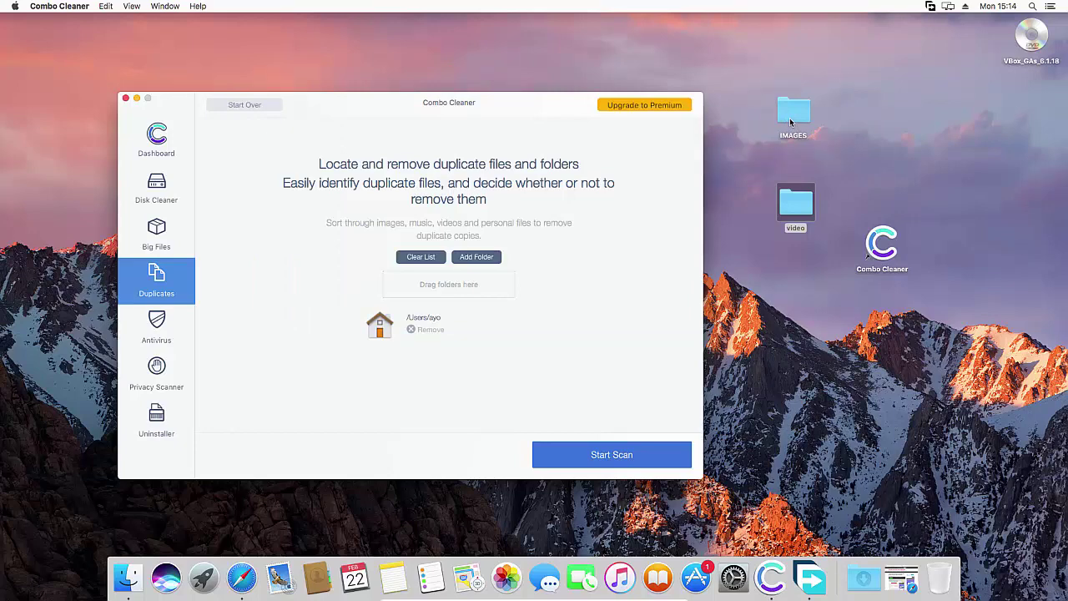
double_click(790, 118)
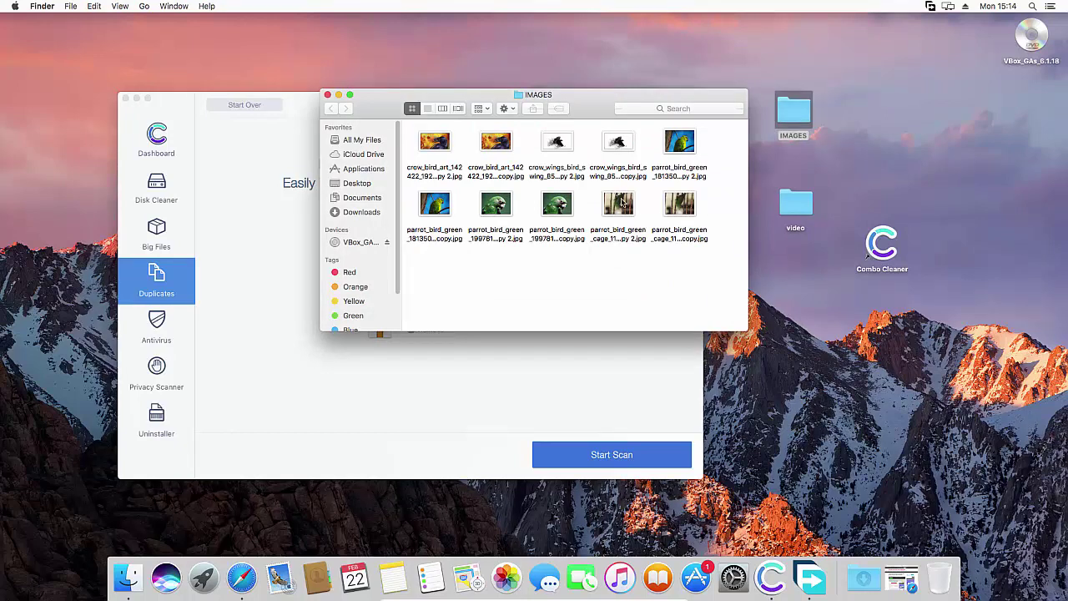
left_click(328, 95)
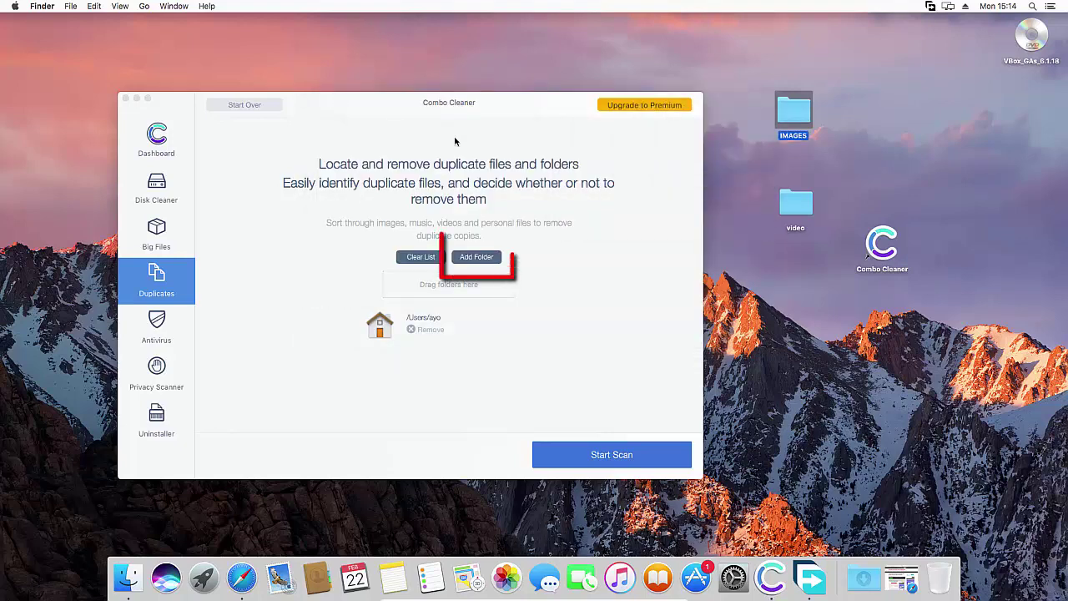
left_click(483, 259)
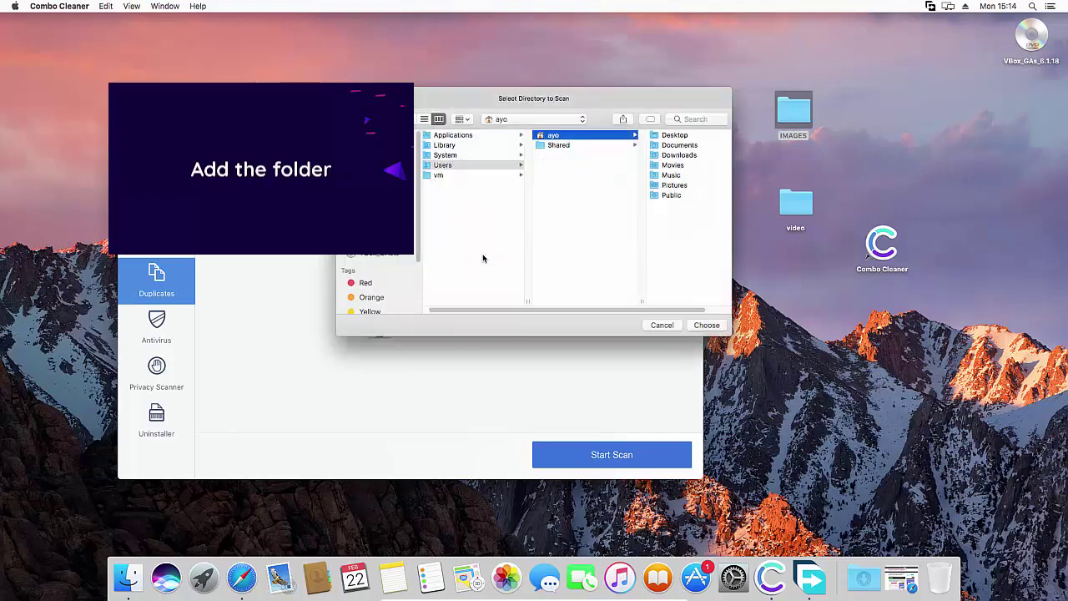
left_click(373, 194)
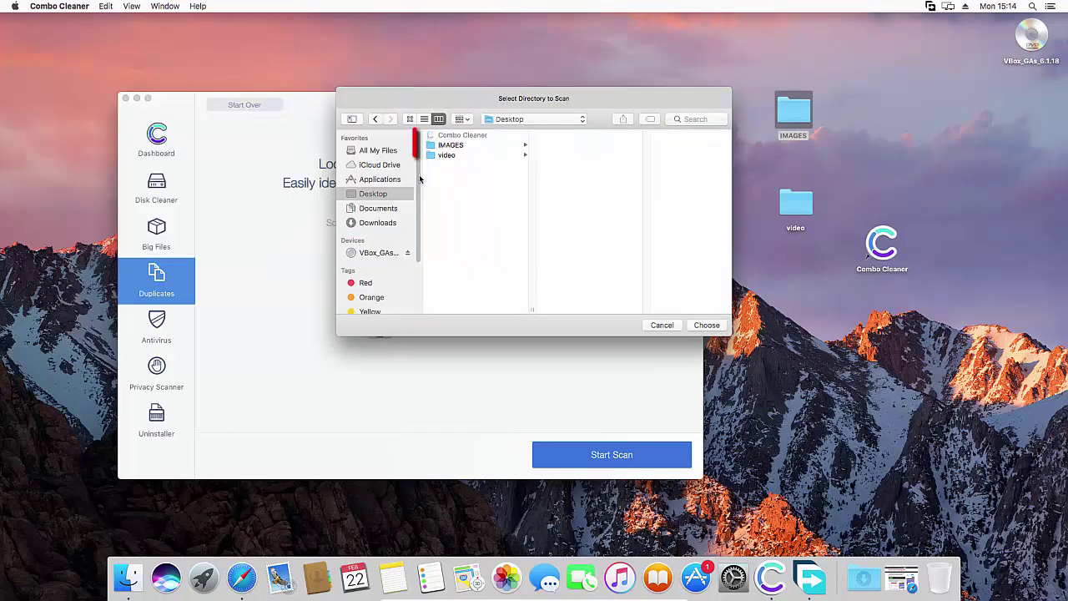
left_click(448, 147)
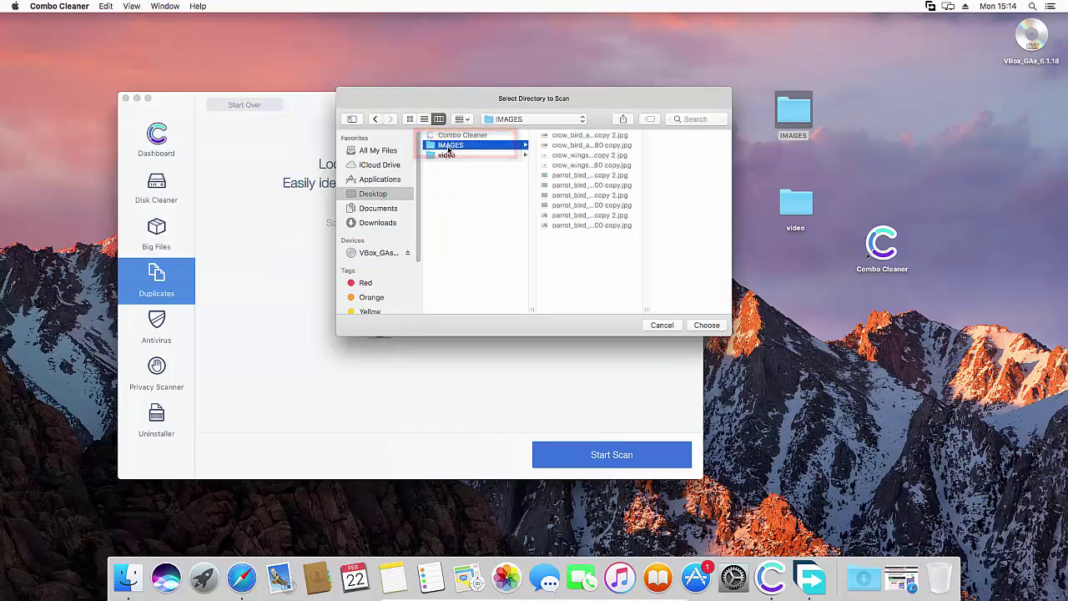
left_click(705, 326)
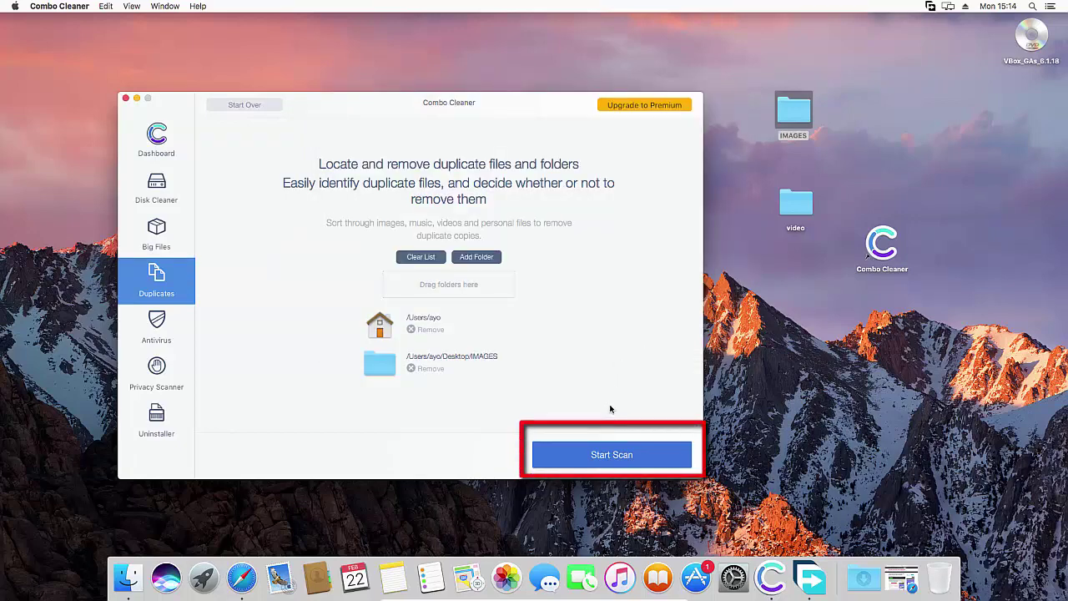
- Scan the listed folders for duplicates and preview the image groups in the results
left_click(611, 452)
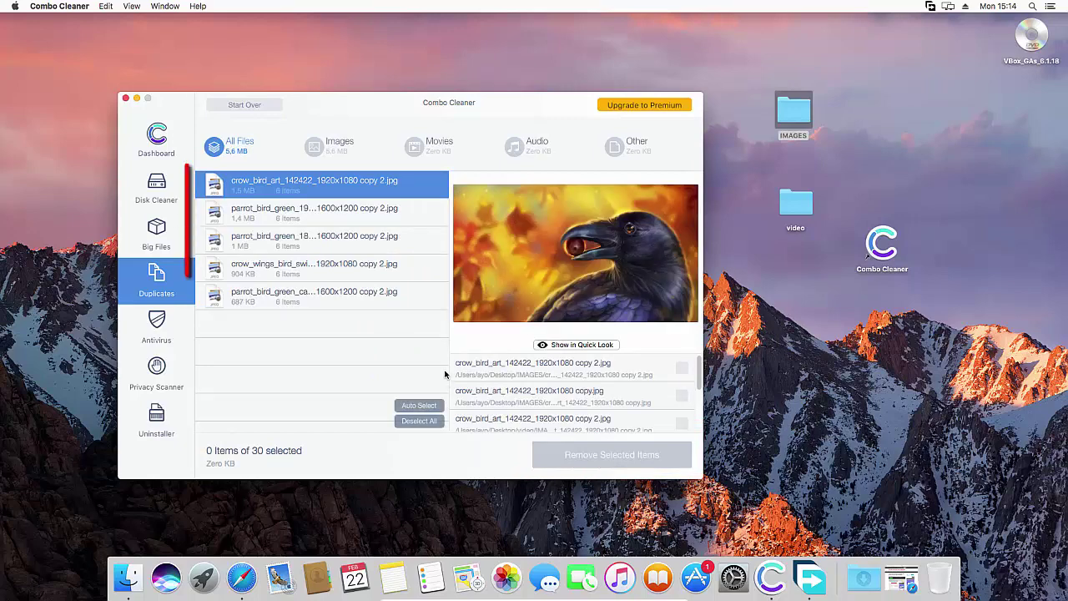
left_click(341, 207)
left_click(342, 237)
left_click(342, 269)
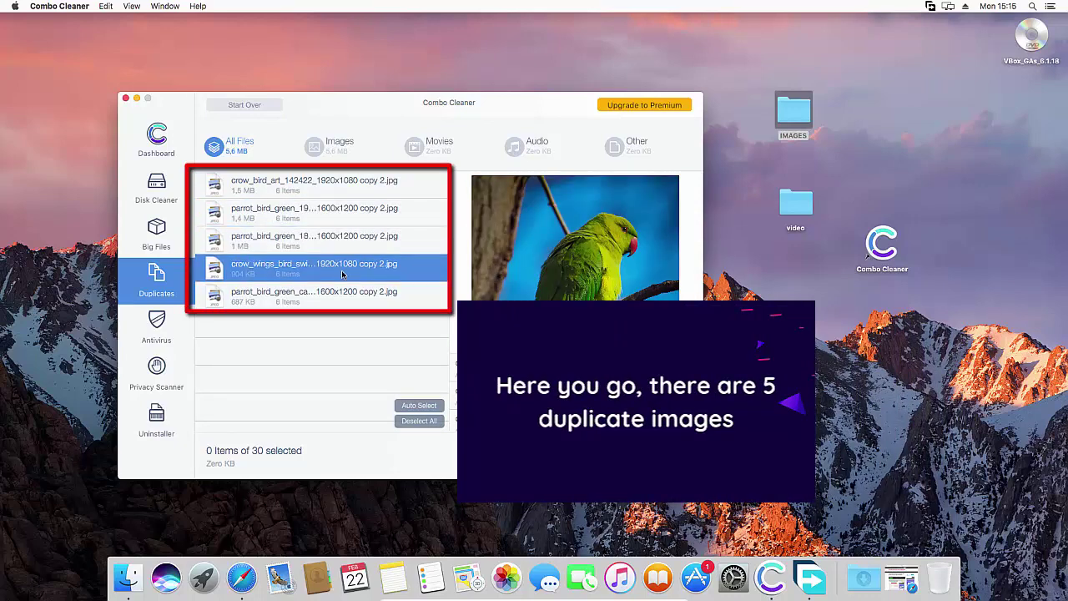
left_click(350, 296)
left_click(351, 271)
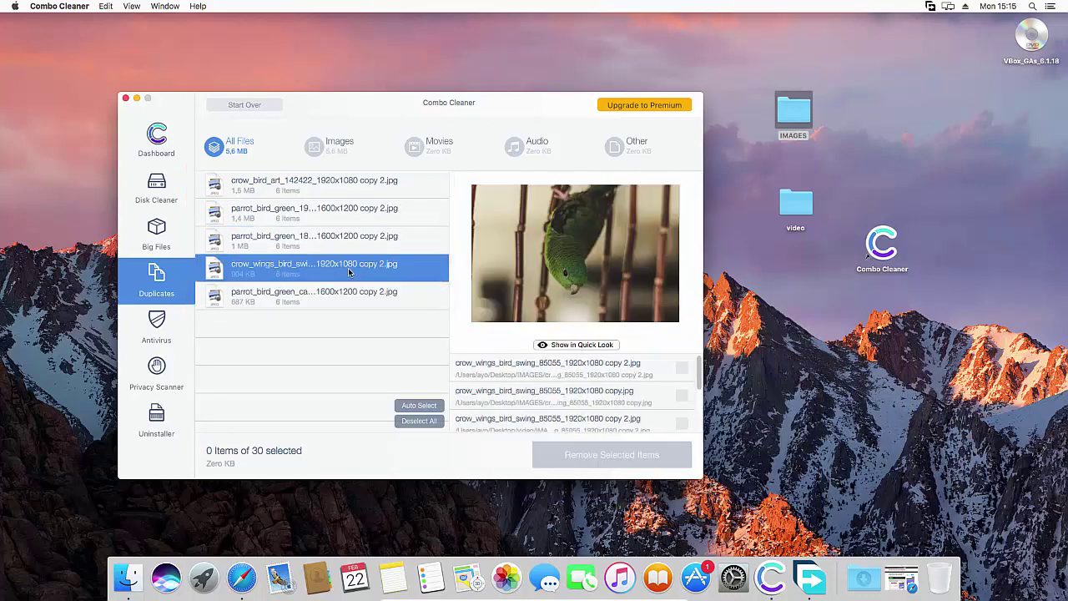
left_click(351, 250)
left_click(358, 212)
left_click(362, 194)
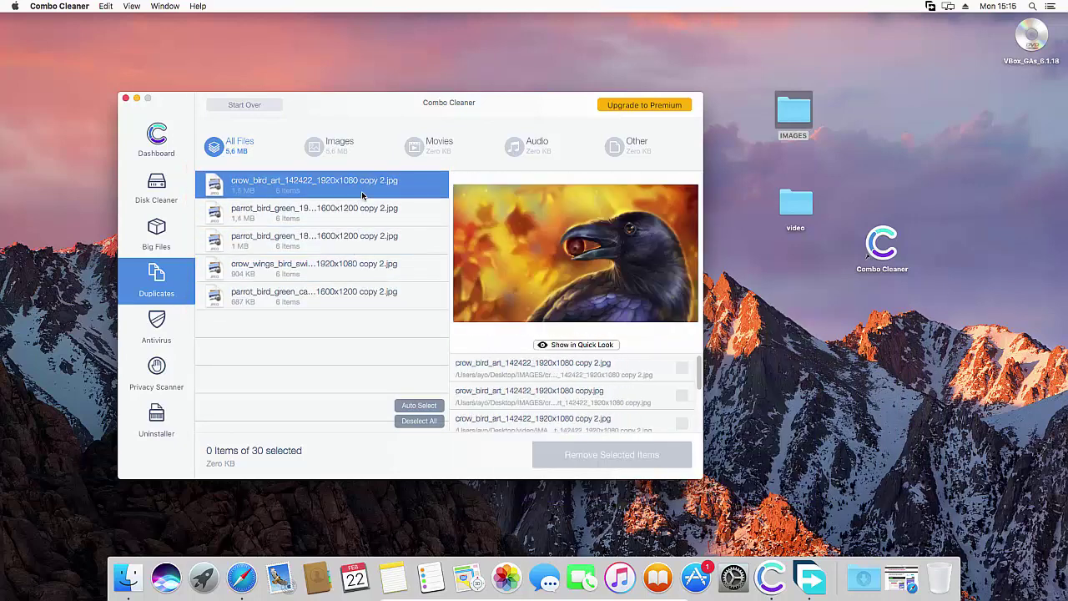
- Select all six copies of the crow_bird_art image and remove them
left_click(683, 369)
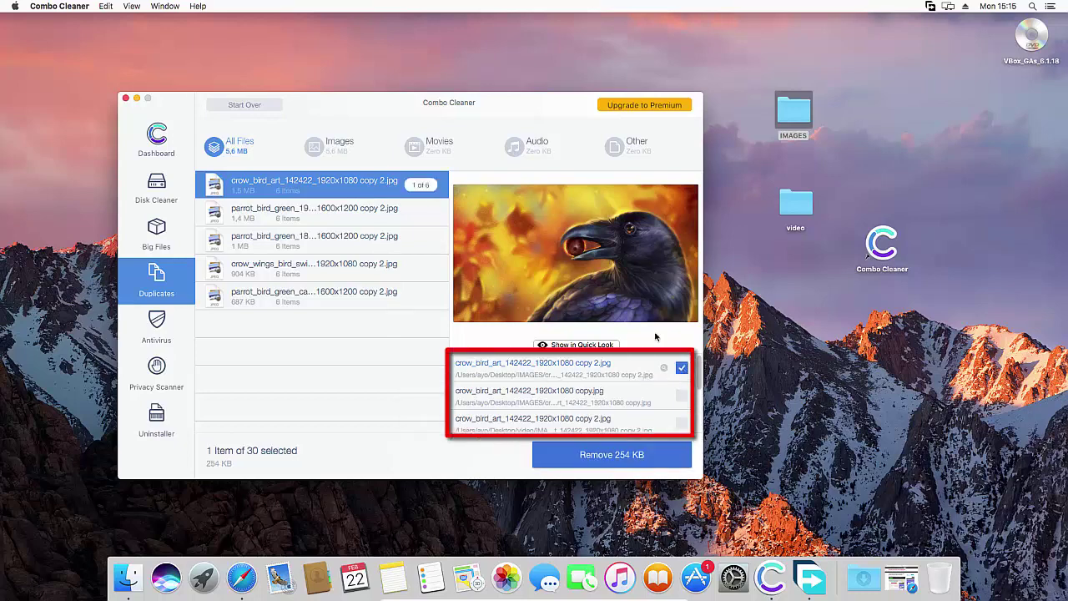
left_click(681, 396)
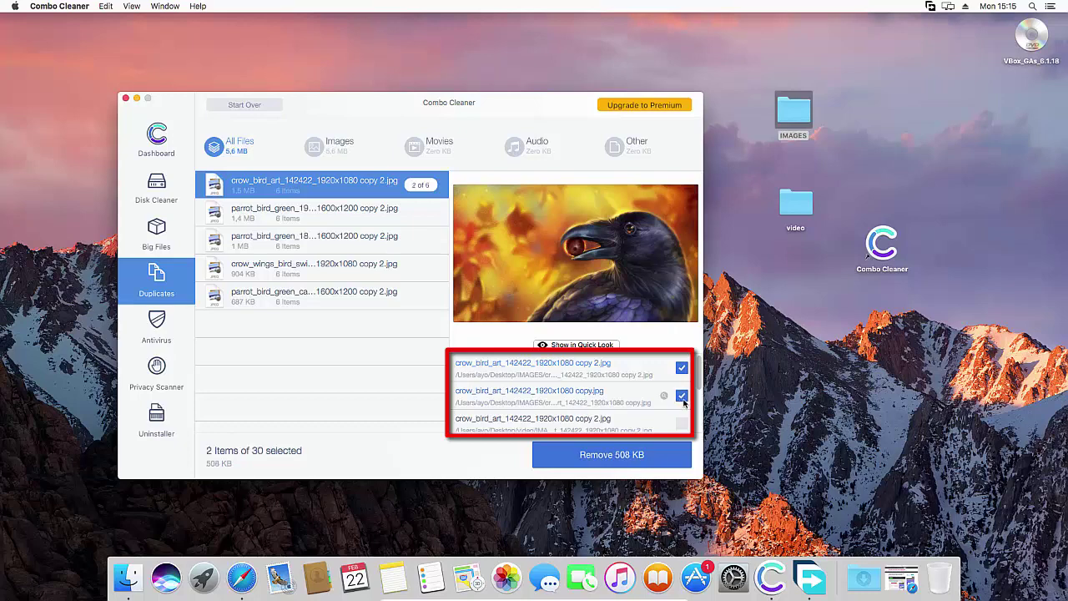
left_click(683, 423)
left_click_drag(704, 389, 704, 424)
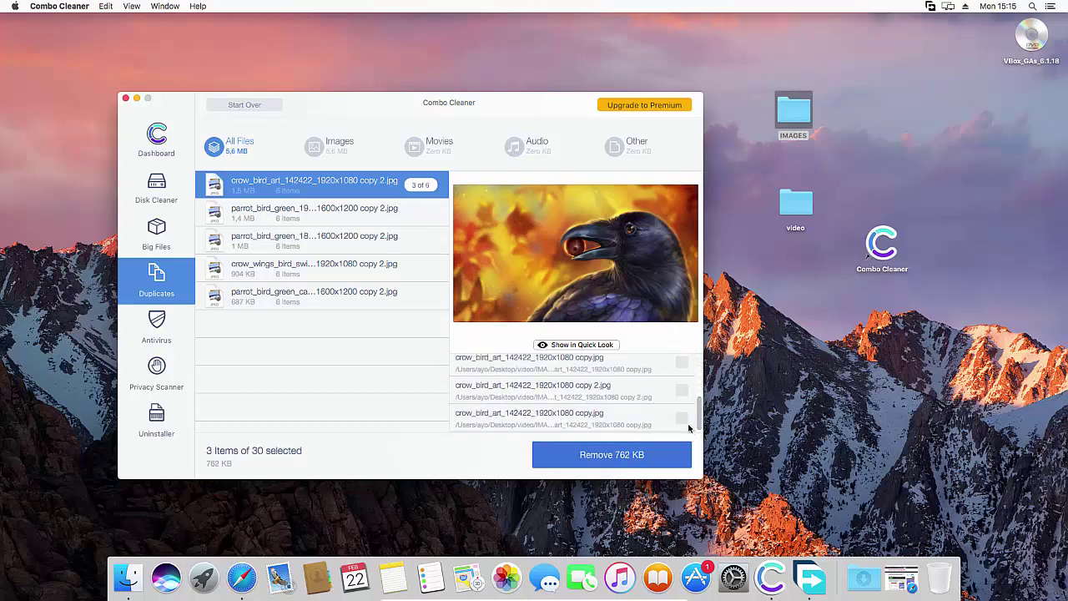
left_click(682, 418)
left_click(682, 390)
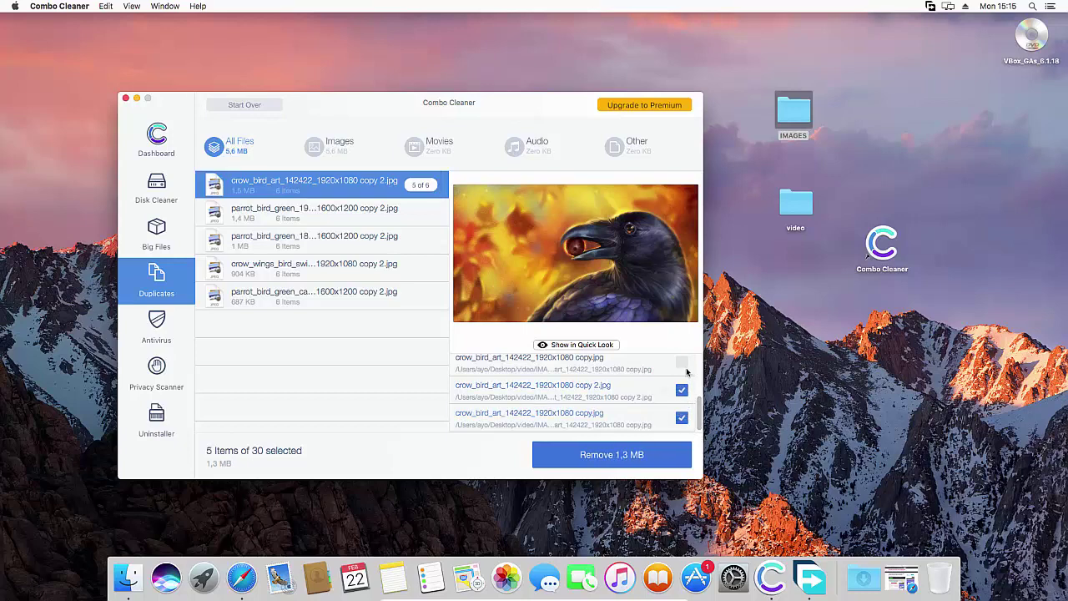
left_click(681, 362)
scroll(700, 402, "up", 1)
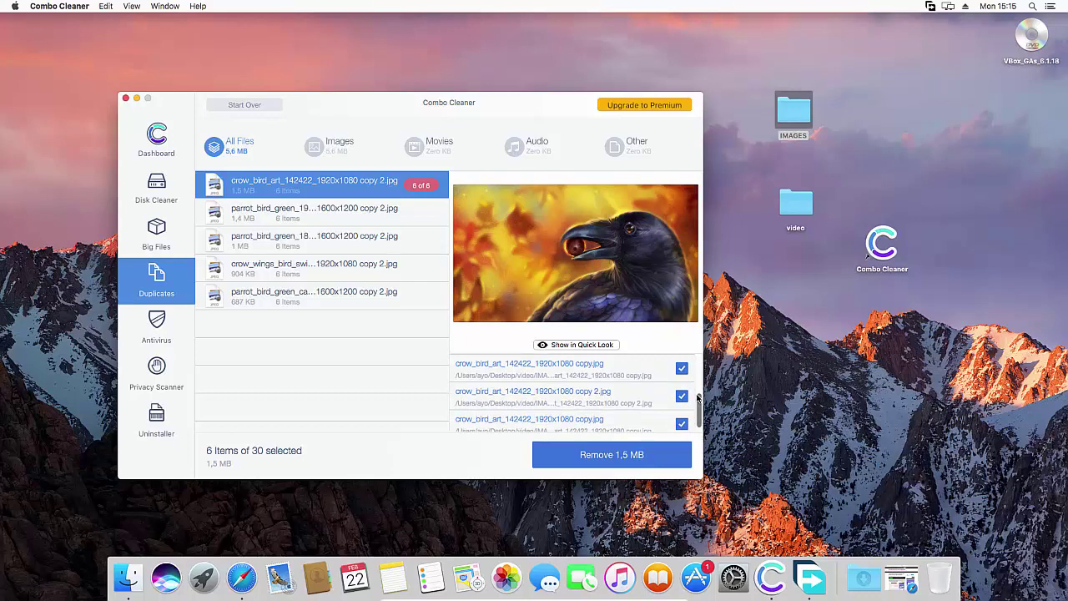
left_click(629, 454)
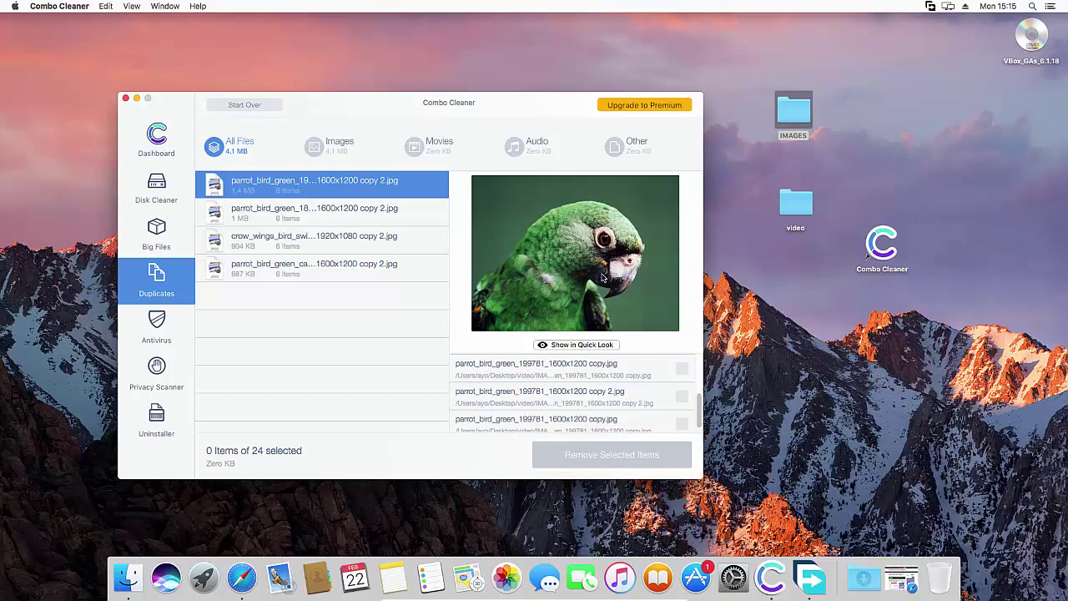
- Auto-select the redundant copies in the remaining duplicate image groups and remove them
mouse_move(436, 262)
mouse_move(396, 228)
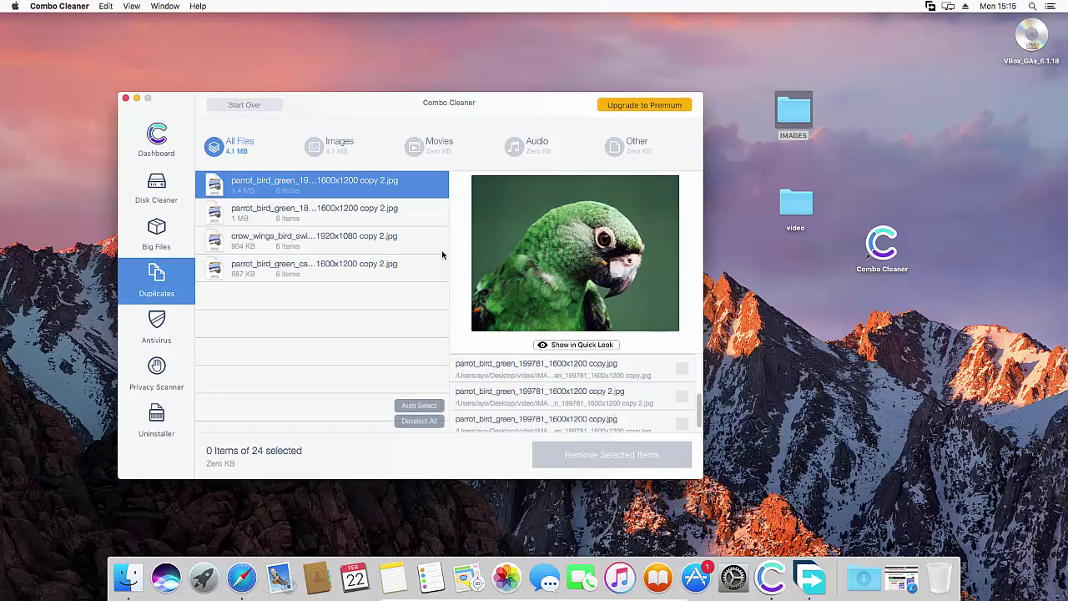
left_click(419, 405)
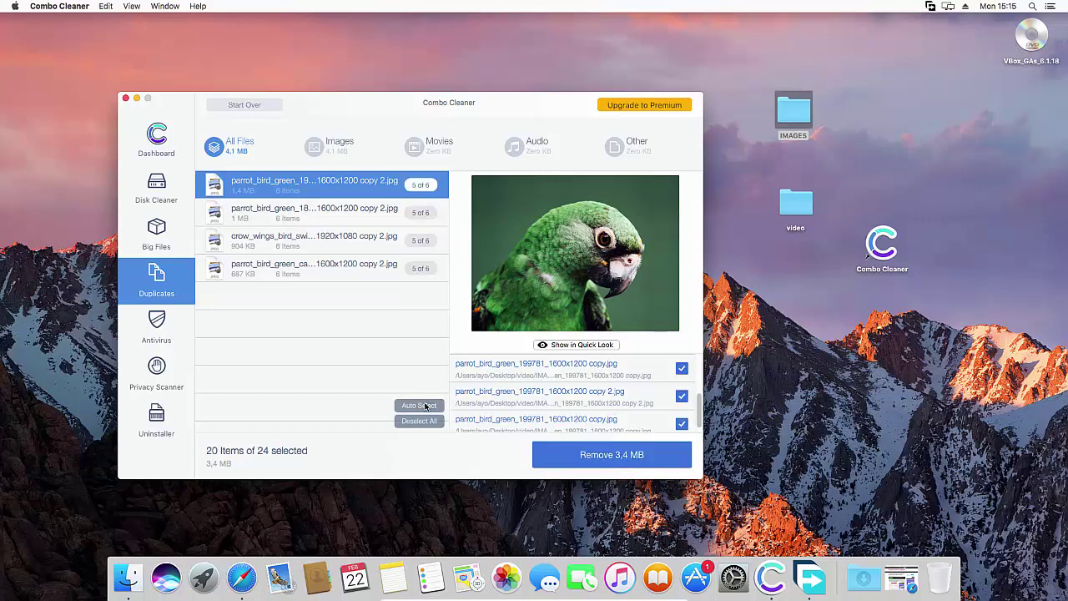
left_click(624, 456)
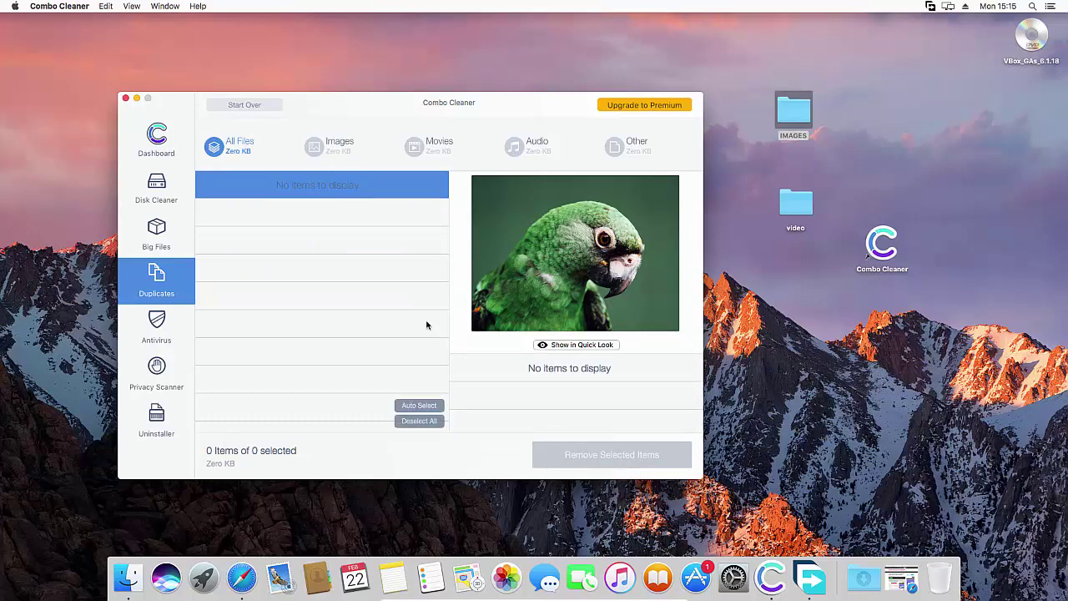
- Try to choose the Full Scan option in the Antivirus module, dismiss the upgrade notice and run a Quick Scan
left_click(158, 325)
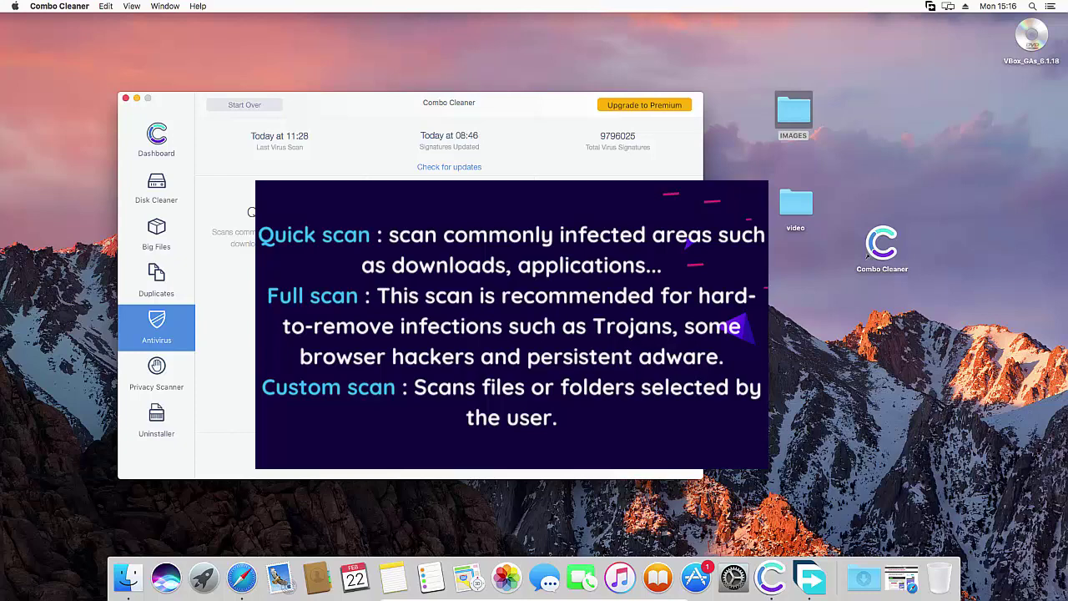
left_click(449, 192)
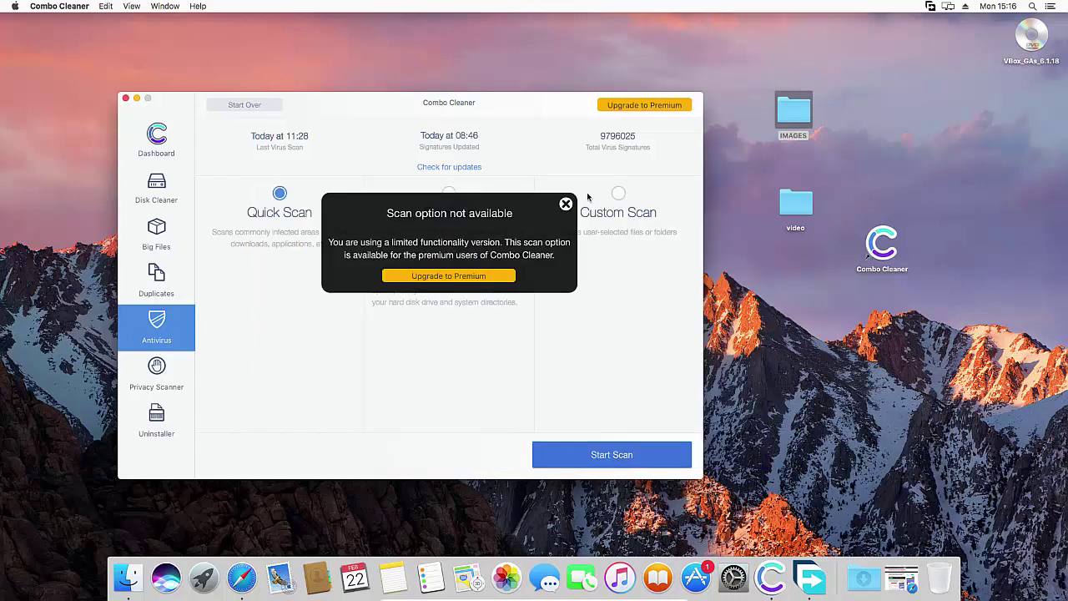
left_click(567, 204)
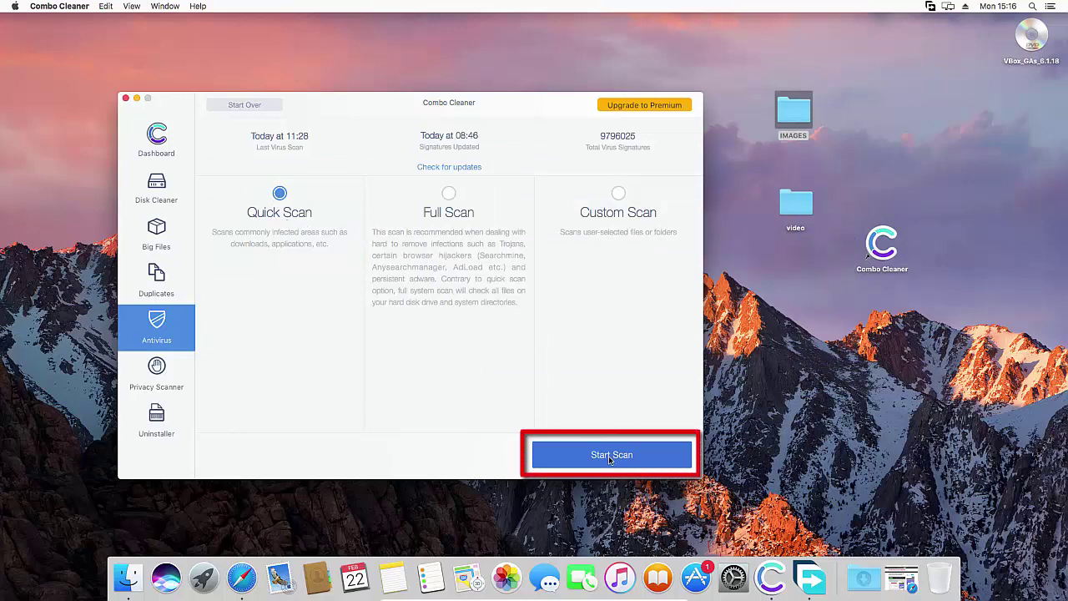
left_click(608, 456)
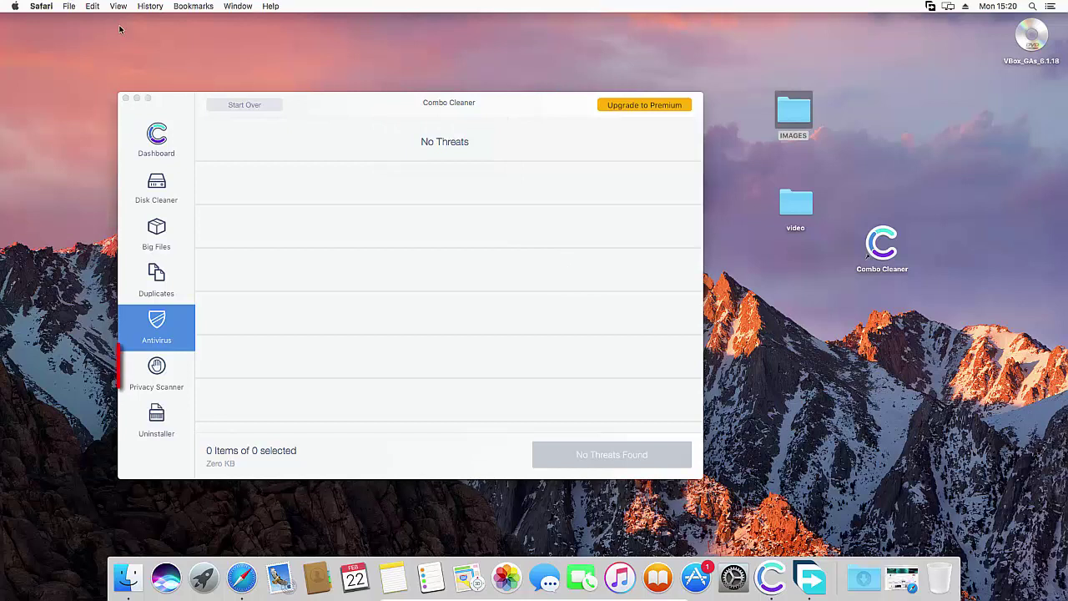
- Run a Privacy Scanner scan and dismiss the upgrade notice over its results
left_click(165, 380)
left_click(164, 378)
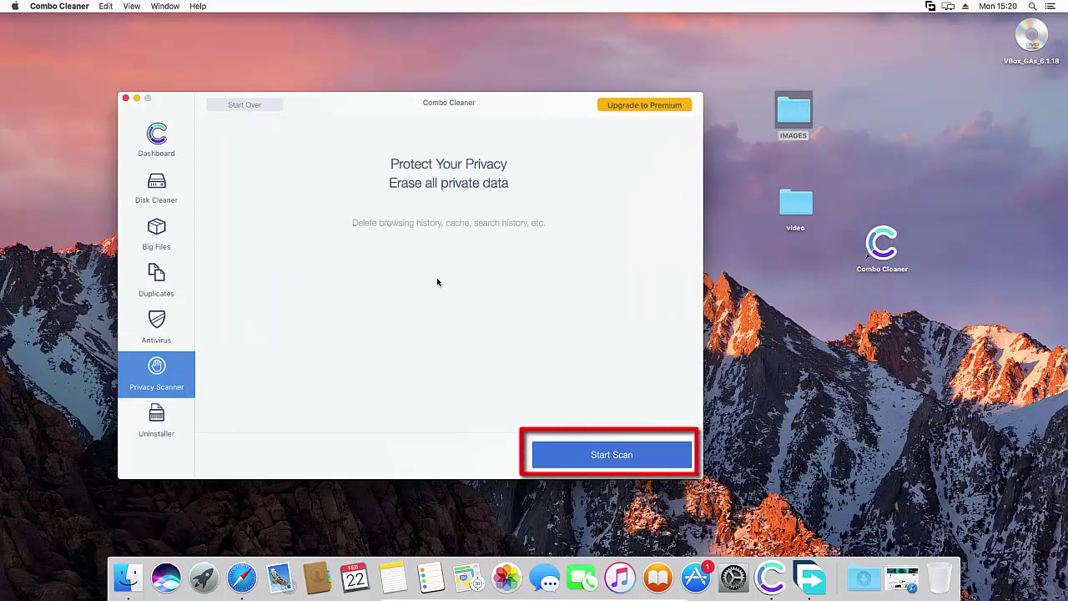
left_click(601, 455)
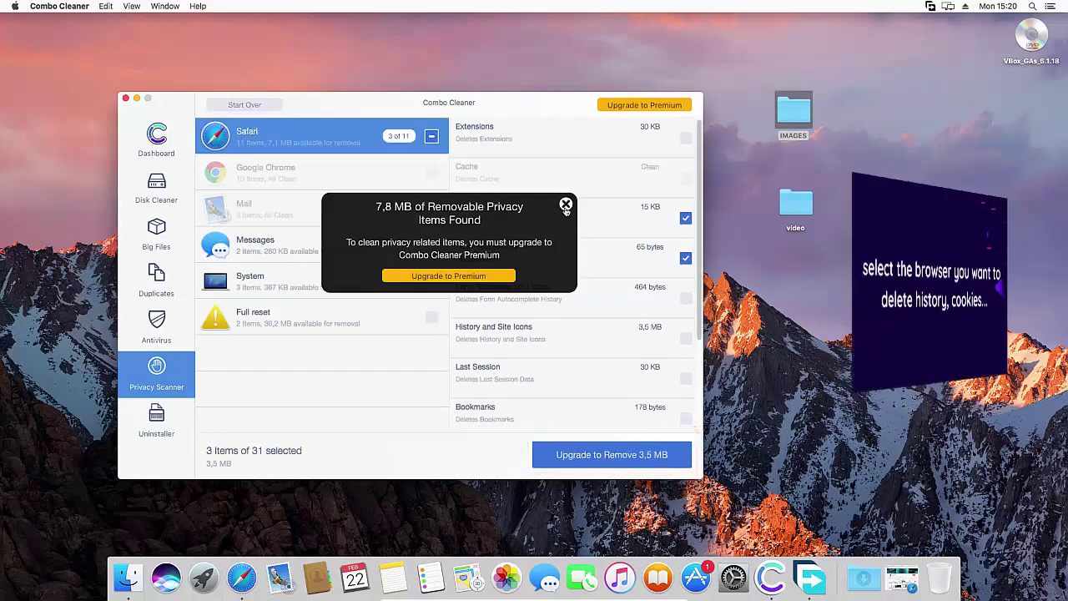
key("Escape")
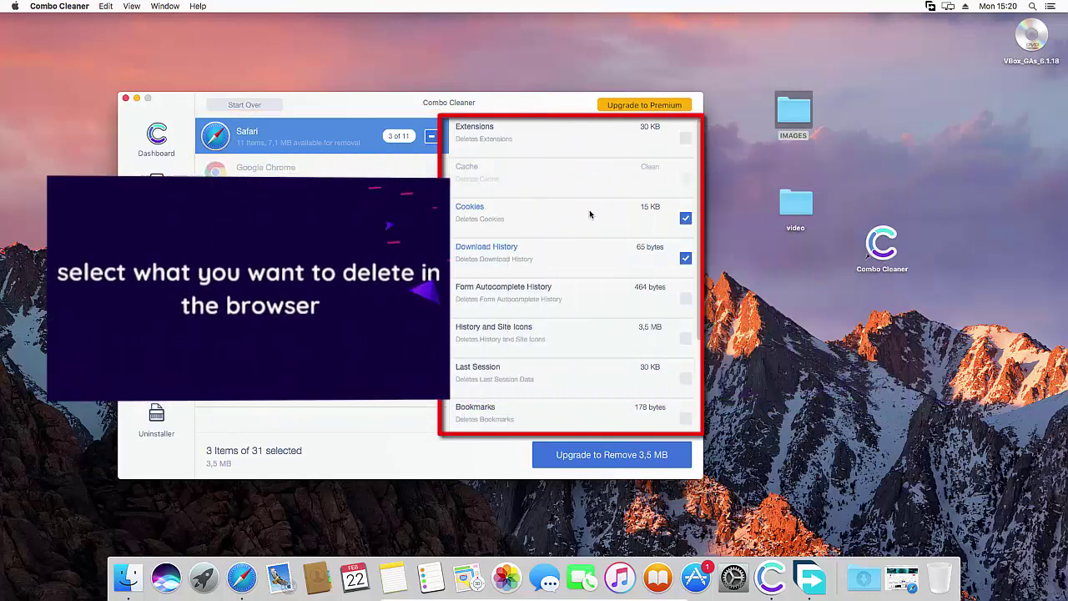
- Mark Safari's Form Autocomplete History, History and Site Icons, Last Session and Bookmarks for removal and review its remaining privacy items
left_click(685, 299)
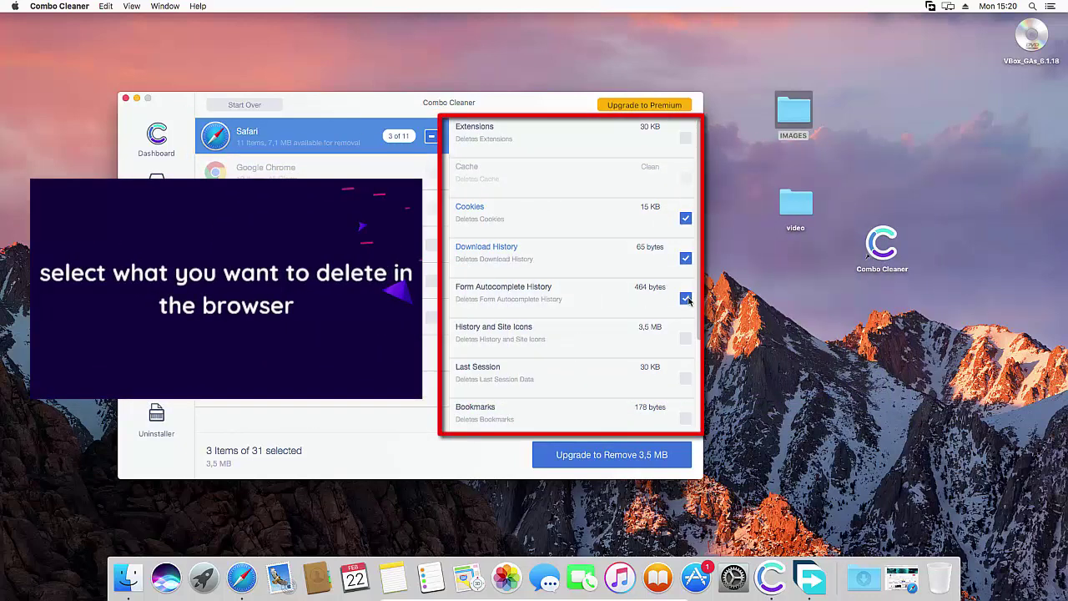
left_click(685, 338)
left_click(686, 377)
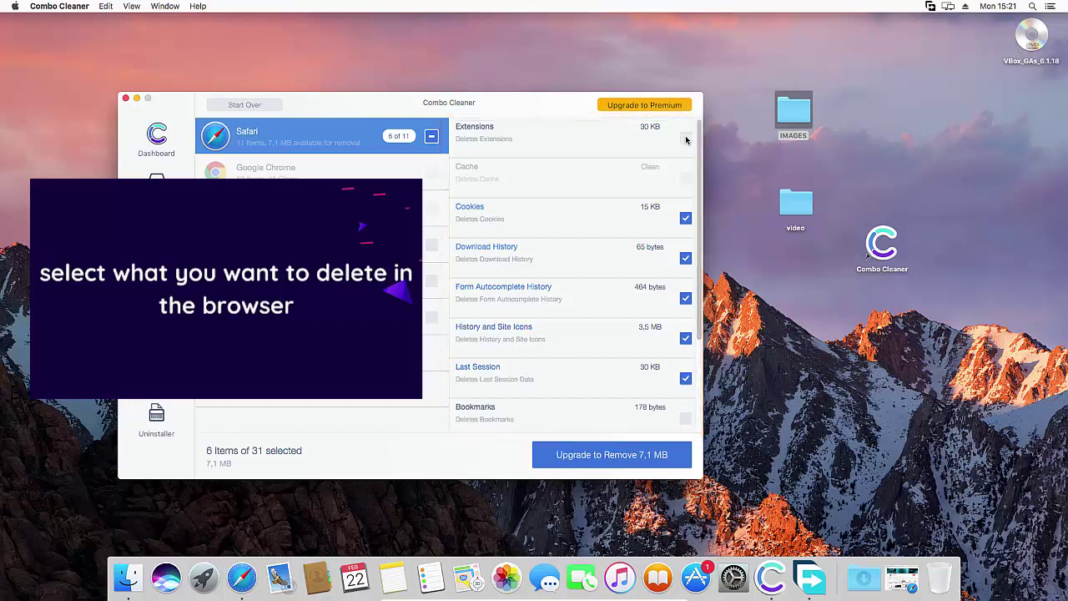
left_click(685, 418)
left_click(395, 244)
left_click(342, 128)
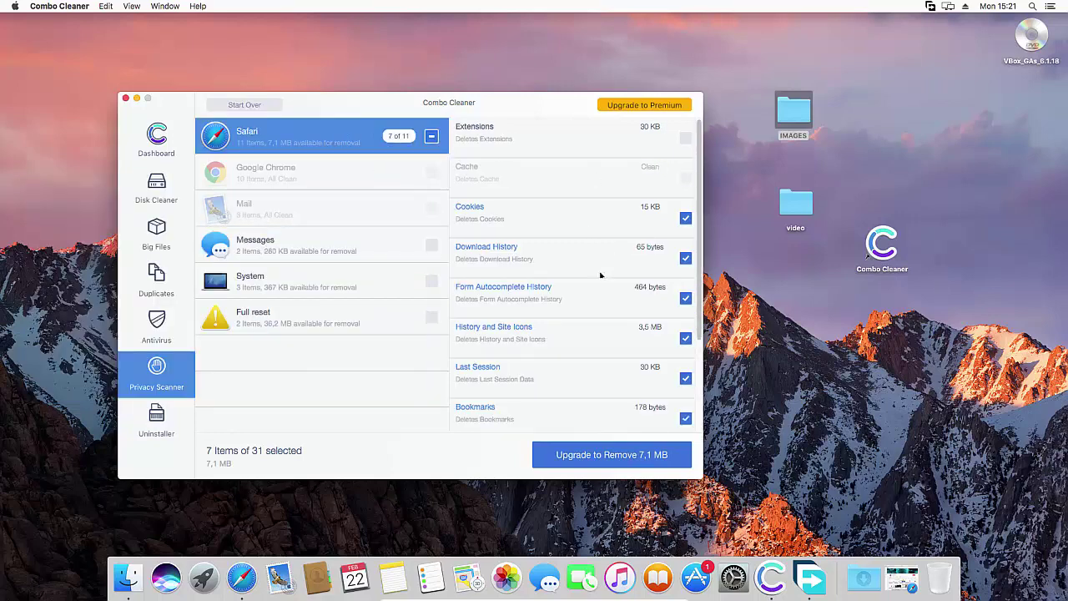
scroll(568, 276, "down", 3)
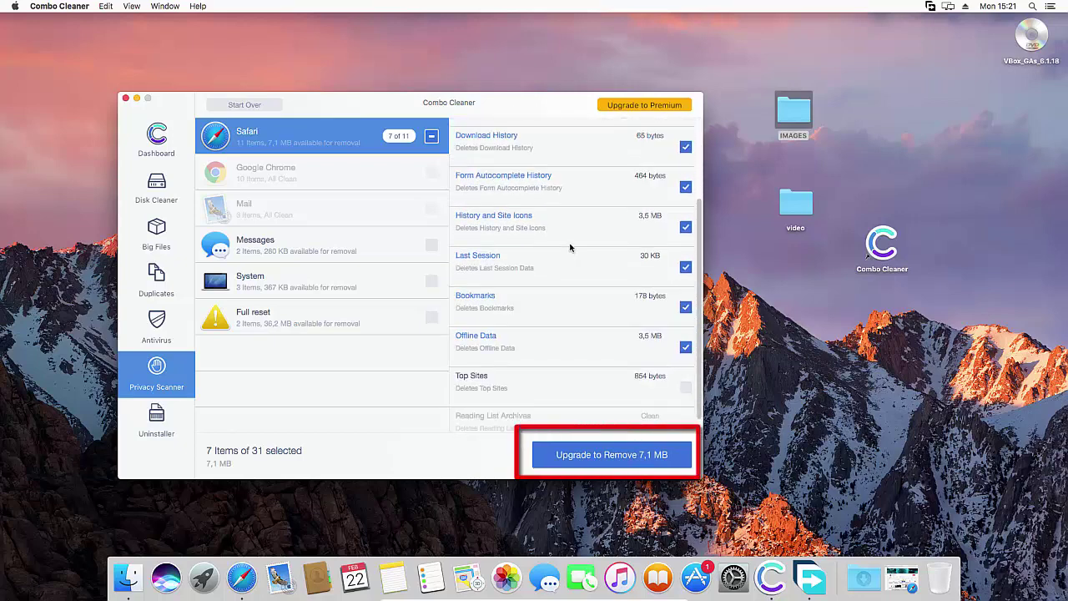
scroll(570, 247, "up", 3)
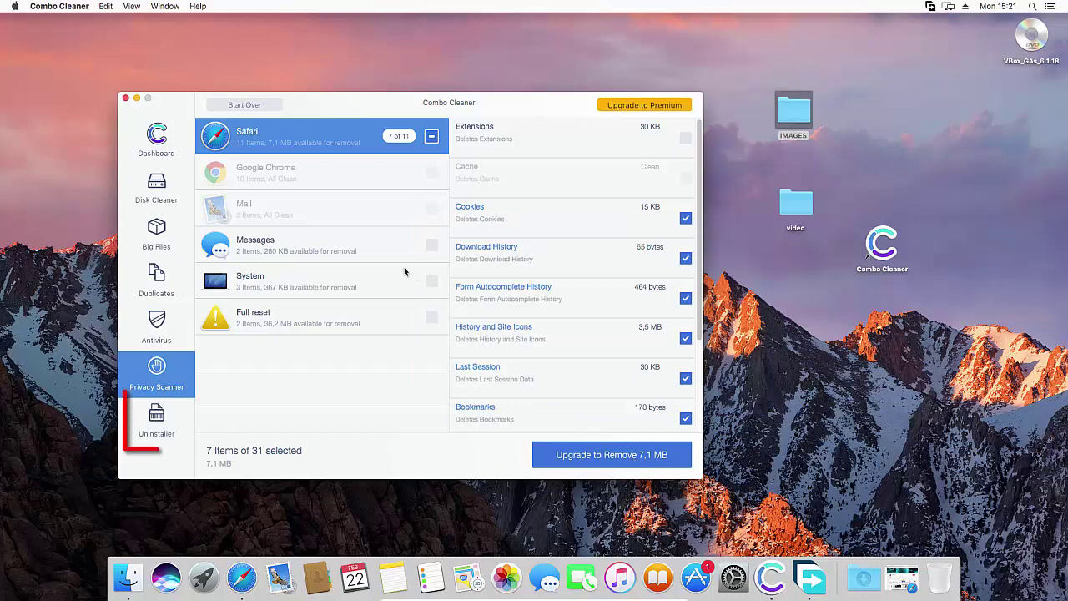
- Run an Uninstaller scan for installed apps and dismiss the upgrade notice over its results
left_click(151, 423)
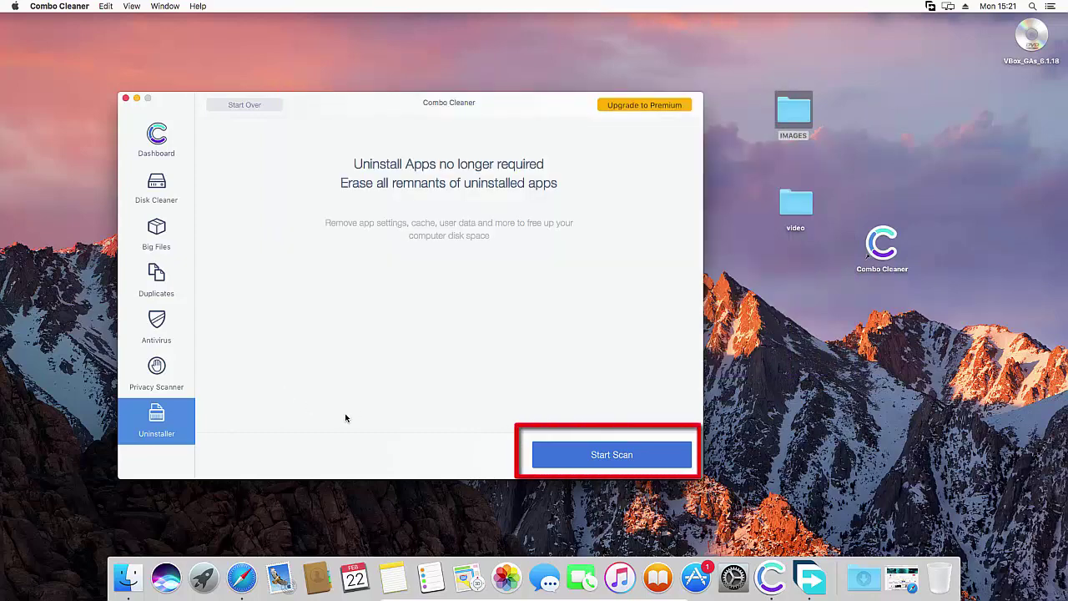
left_click(611, 458)
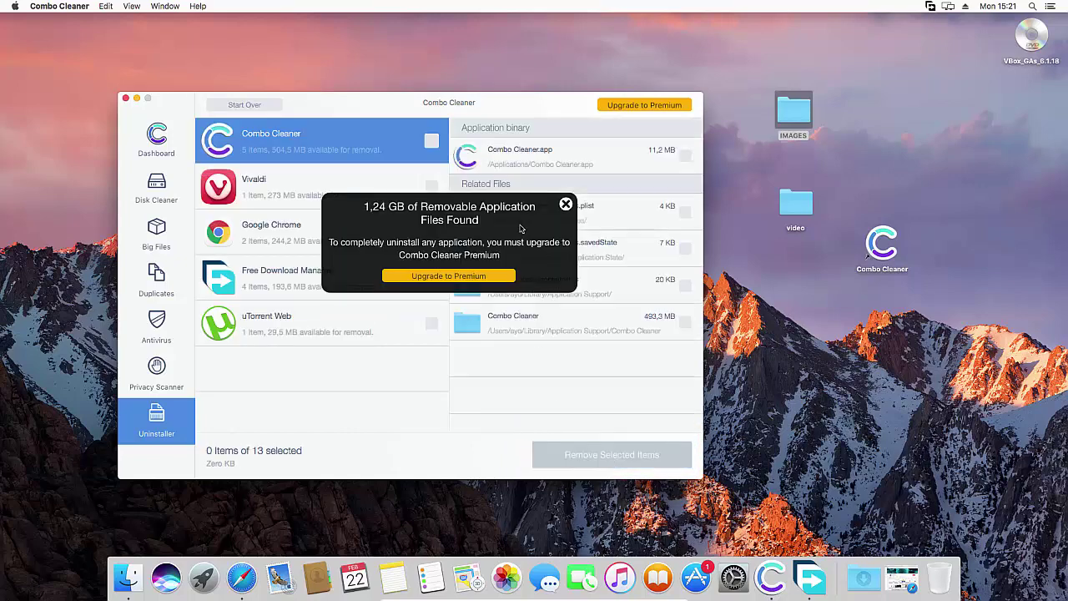
left_click(566, 206)
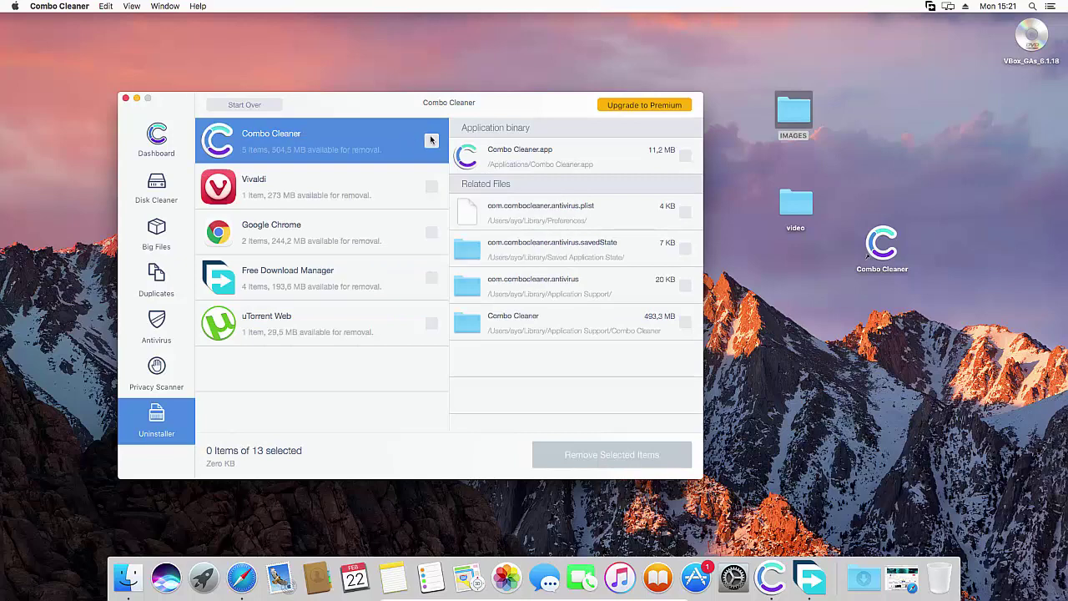
- Look through the files of each listed application and mark Combo Cleaner's related files for removal
left_click(379, 200)
left_click(376, 225)
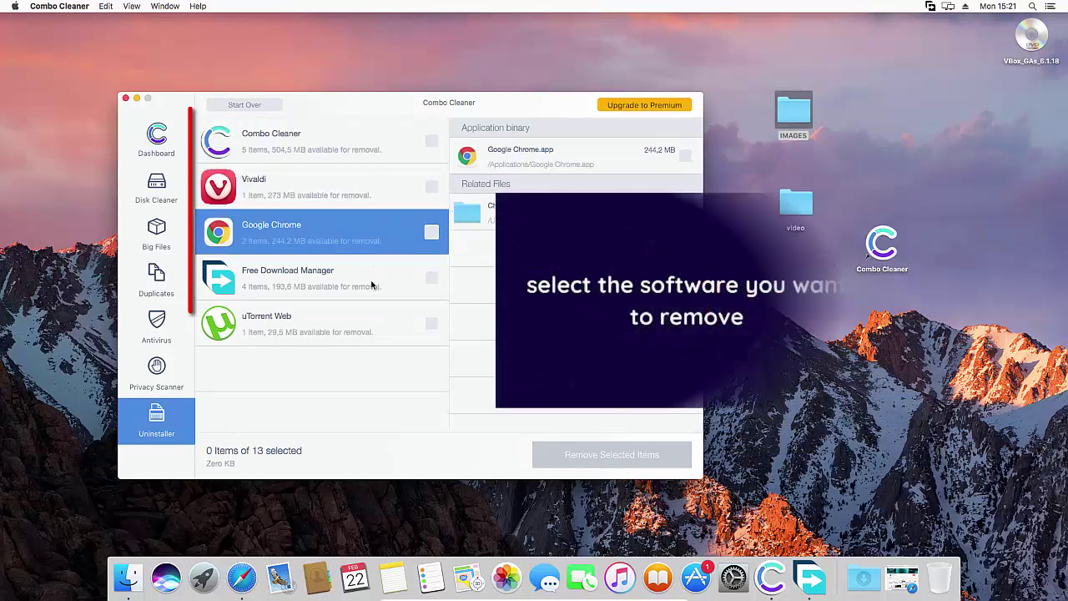
left_click(371, 285)
left_click(369, 326)
left_click(398, 149)
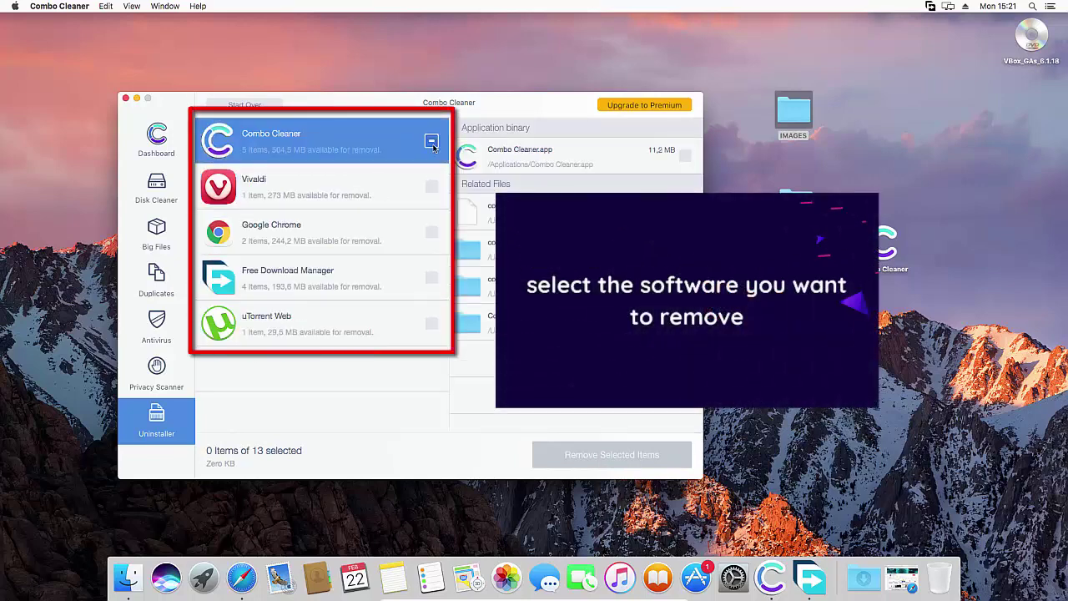
left_click(432, 142)
left_click(513, 203)
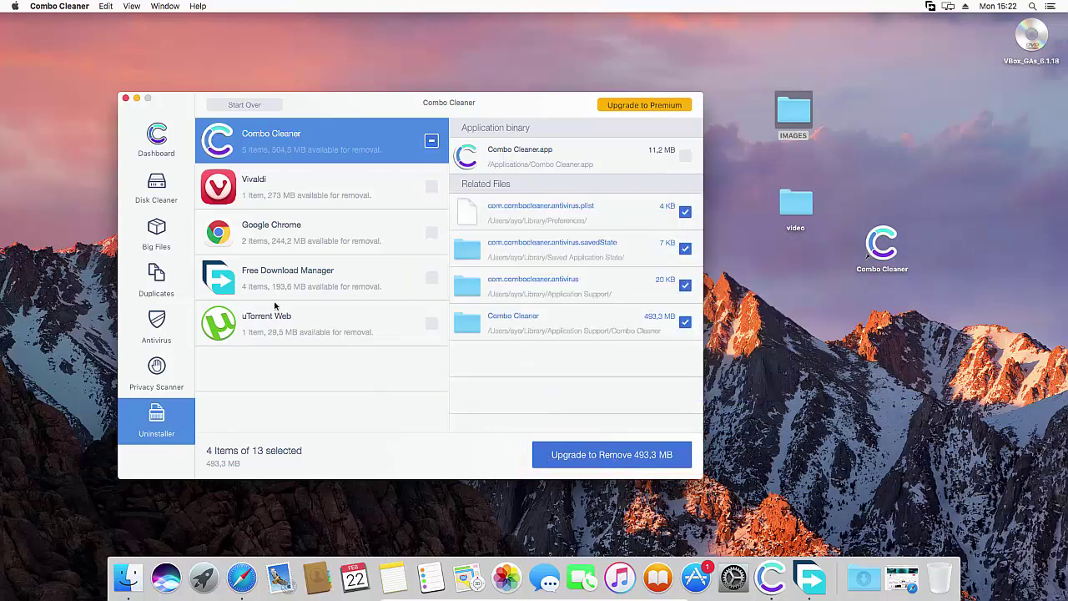
- Review the Disk Cleaner results and the Dashboard overview
left_click(156, 183)
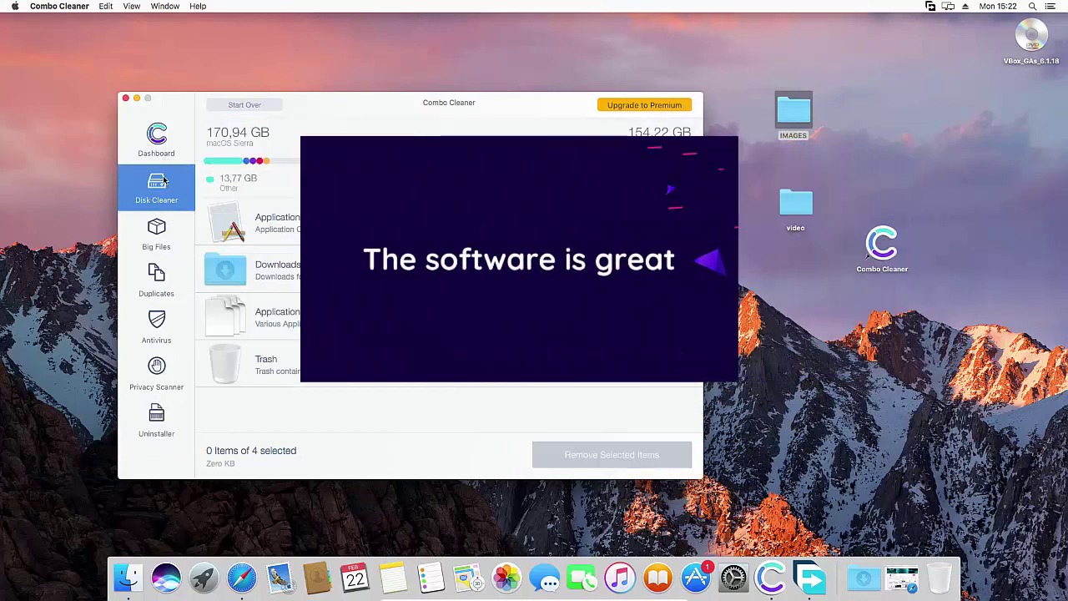
left_click(157, 138)
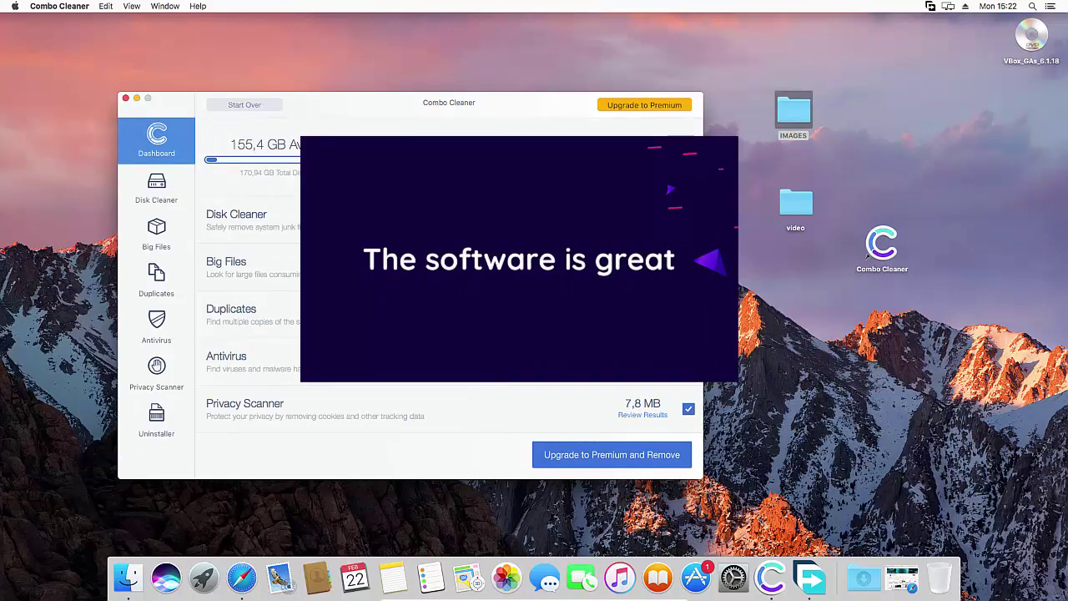